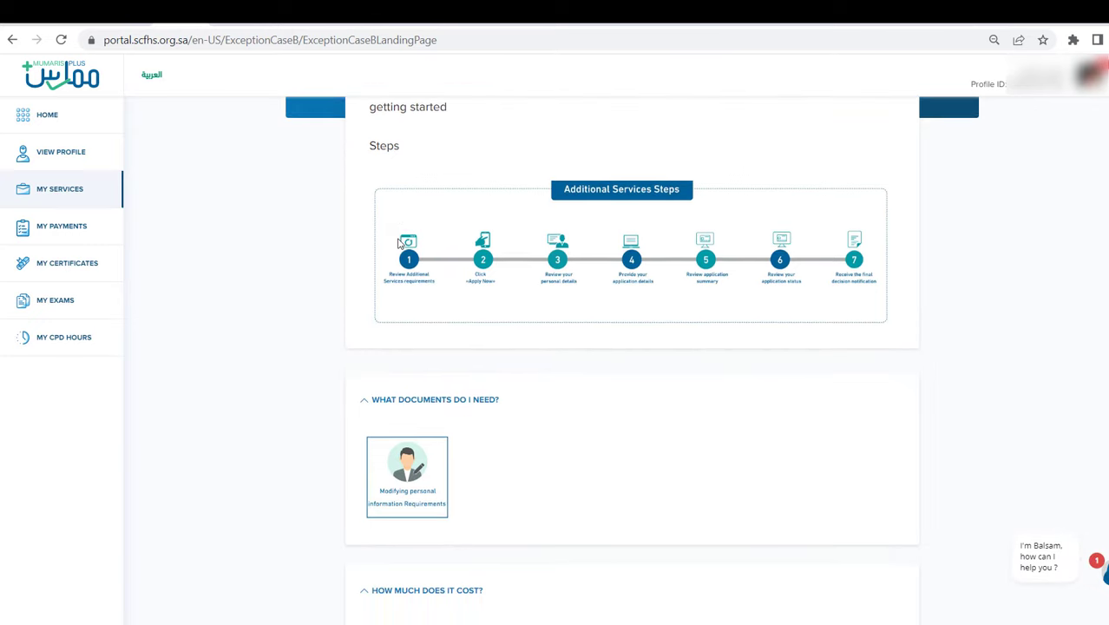
# - Scroll back up the Additional Services page to review its seven steps and required documents
pyautogui.scroll(3, 399, 244)
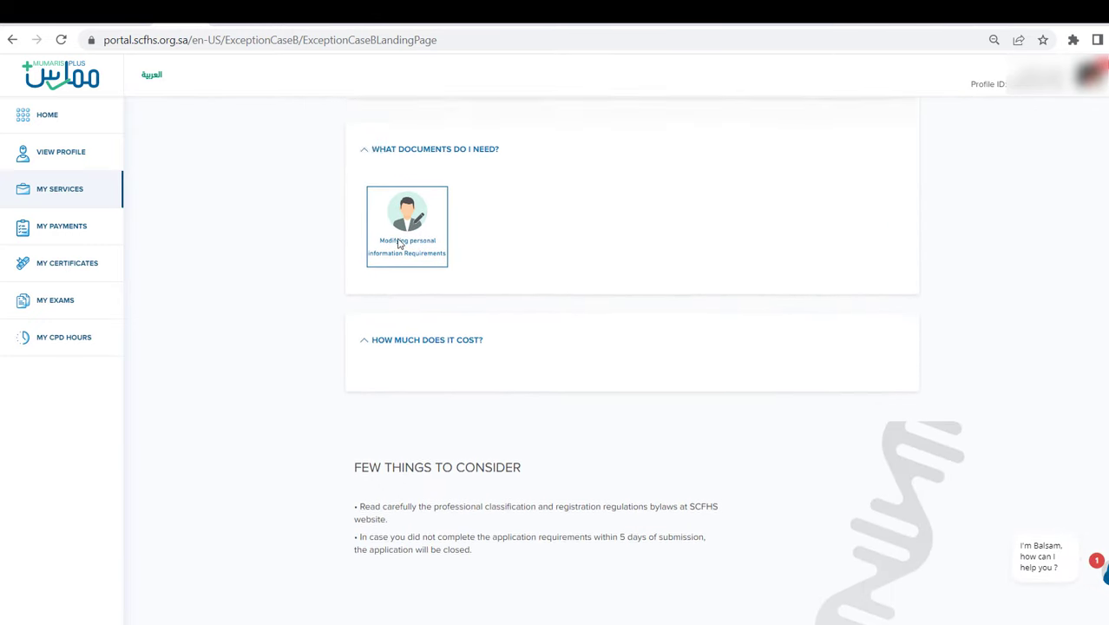
pyautogui.scroll(4, 399, 244)
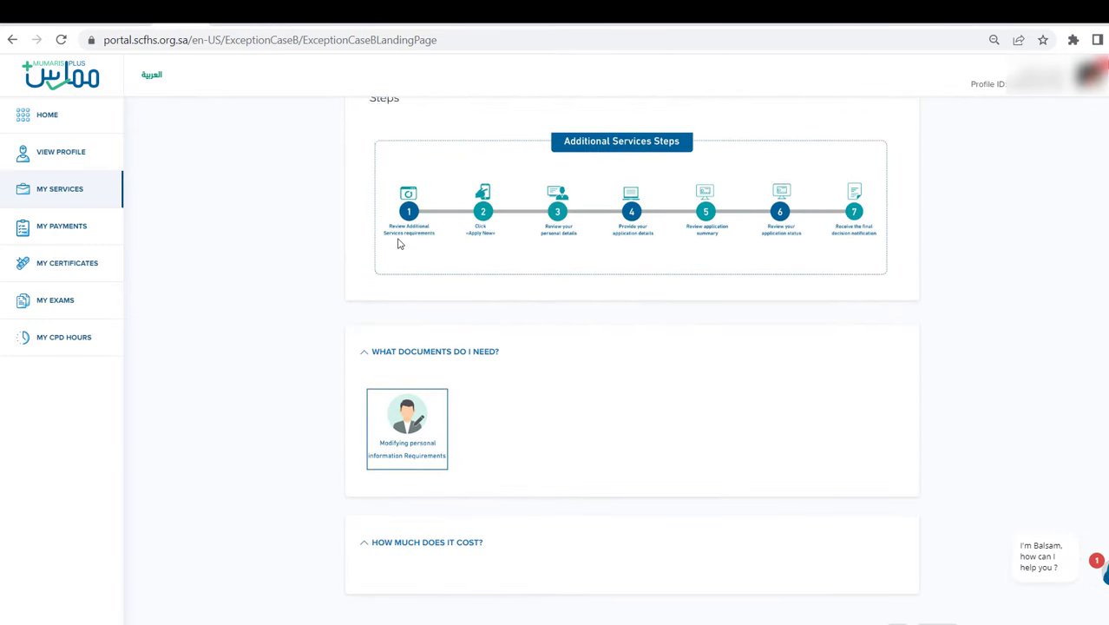
# - Start the additional services application and read through the Terms & Conditions
pyautogui.click(395, 241)
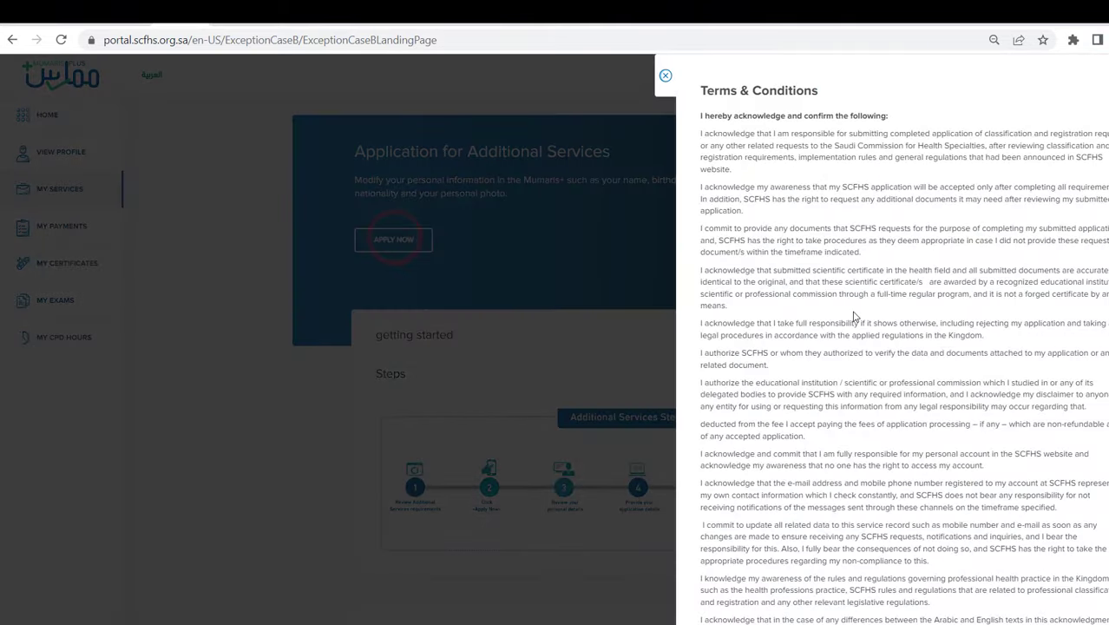
pyautogui.scroll(-9, 937, 293)
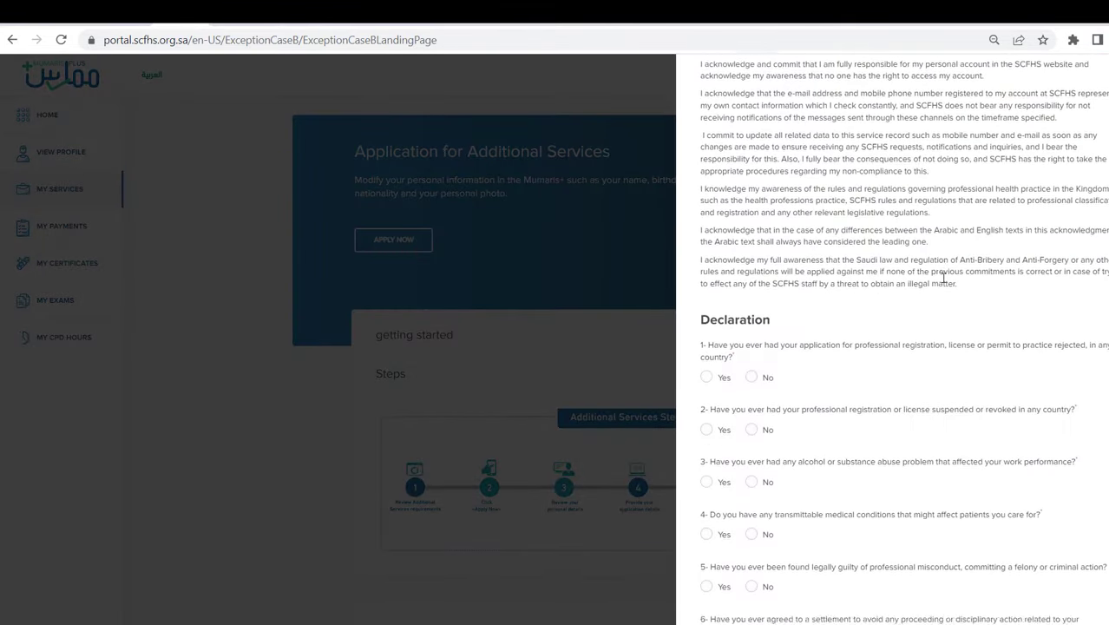
pyautogui.scroll(1, 763, 165)
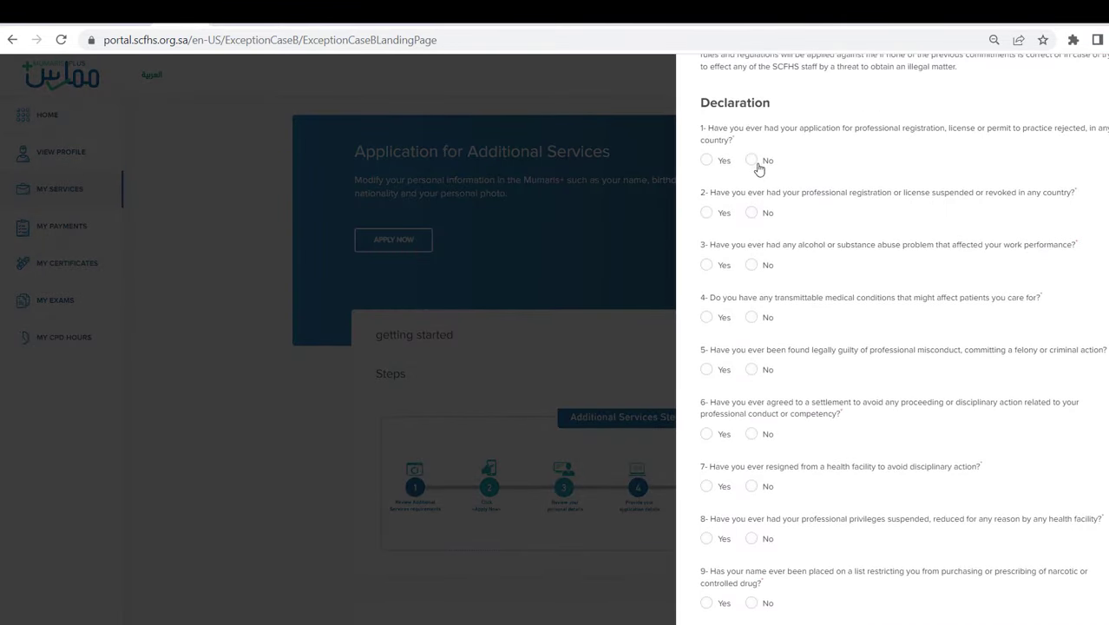
# - Answer No to all nine declaration questions
pyautogui.click(753, 161)
pyautogui.click(751, 213)
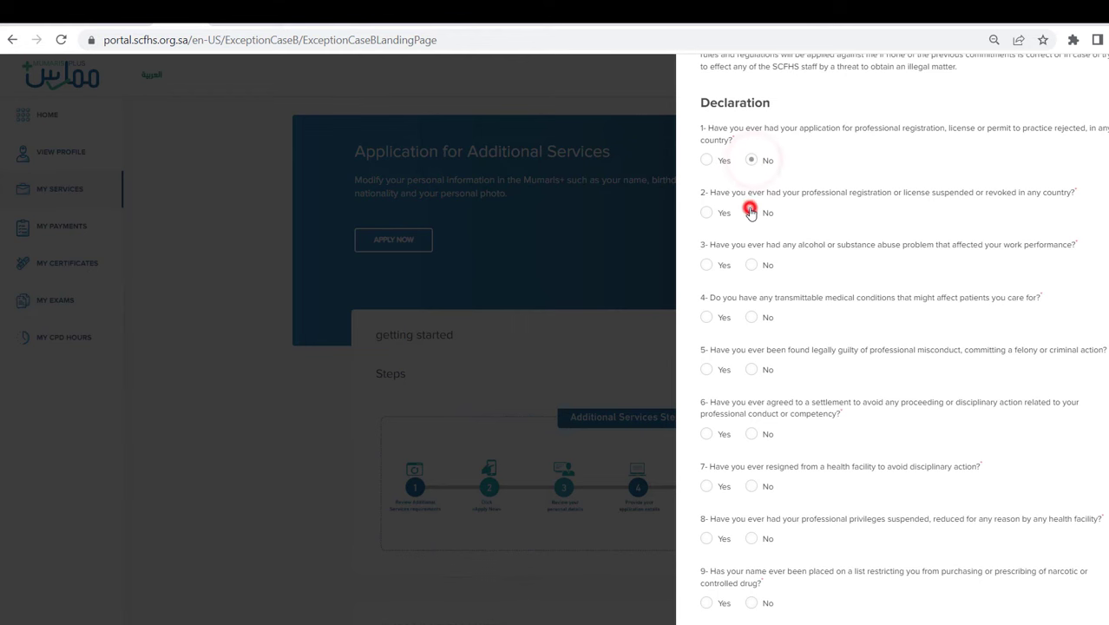
pyautogui.click(753, 265)
pyautogui.click(752, 318)
pyautogui.click(752, 370)
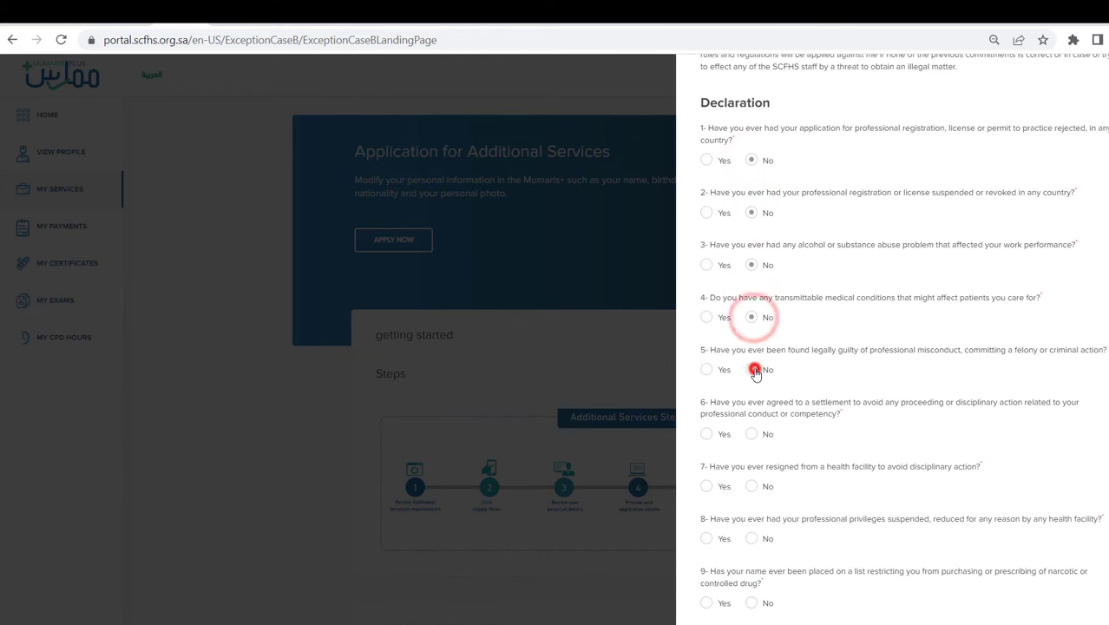
pyautogui.click(760, 438)
pyautogui.scroll(-1, 772, 407)
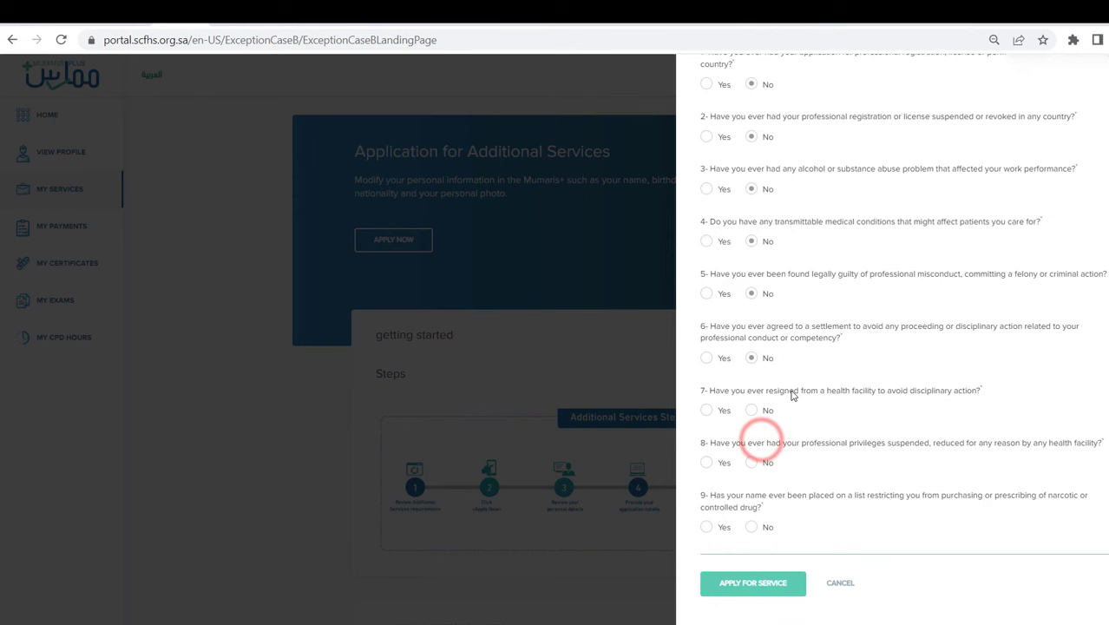
pyautogui.click(753, 411)
pyautogui.click(753, 462)
pyautogui.click(753, 526)
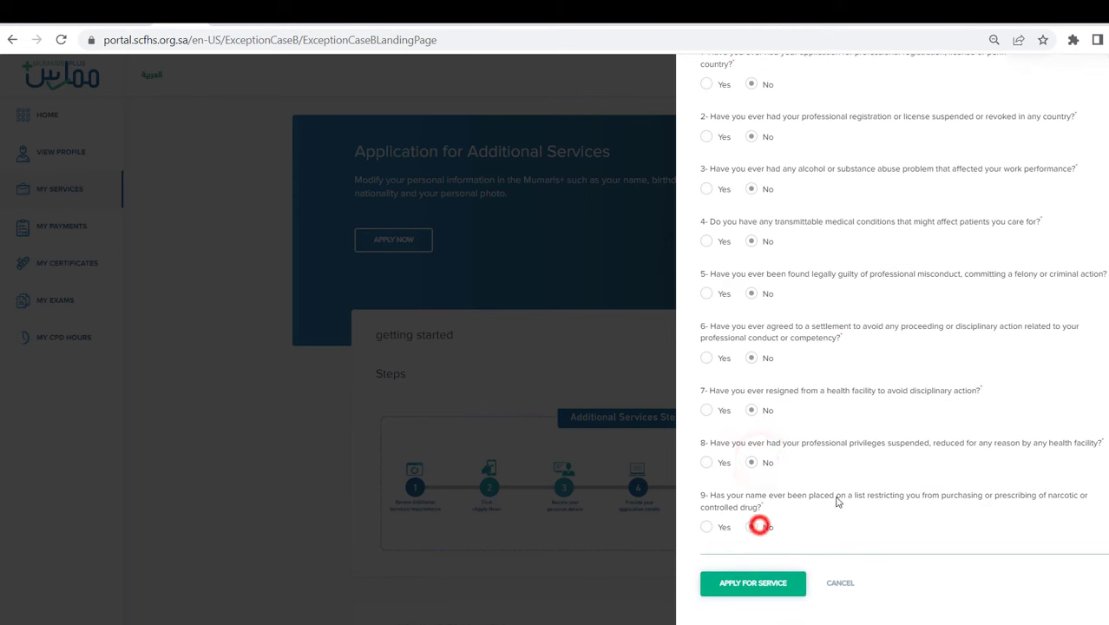
# - Submit the declaration to apply for the service and open Personal Information for editing
pyautogui.click(760, 586)
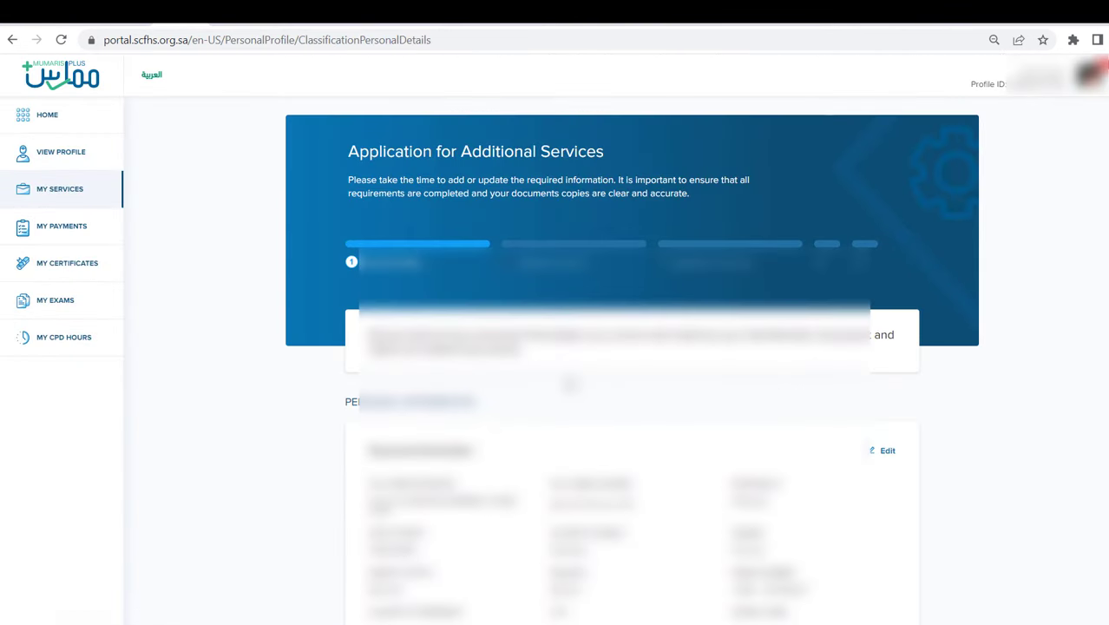
pyautogui.scroll(-1, 570, 384)
pyautogui.scroll(-1, 570, 382)
pyautogui.scroll(-1, 632, 347)
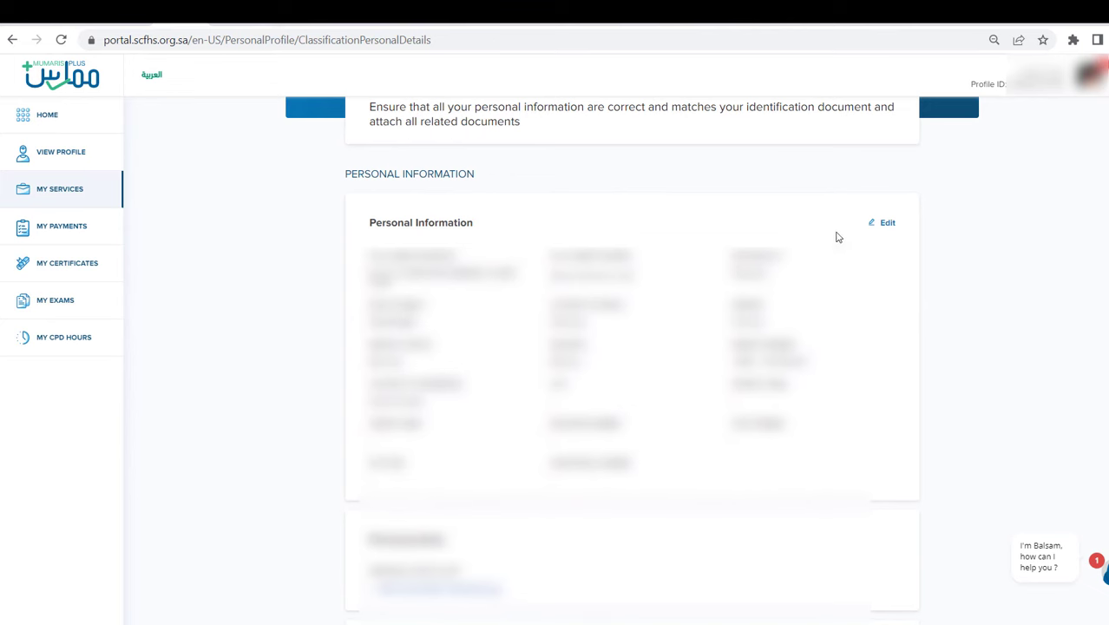
pyautogui.click(886, 224)
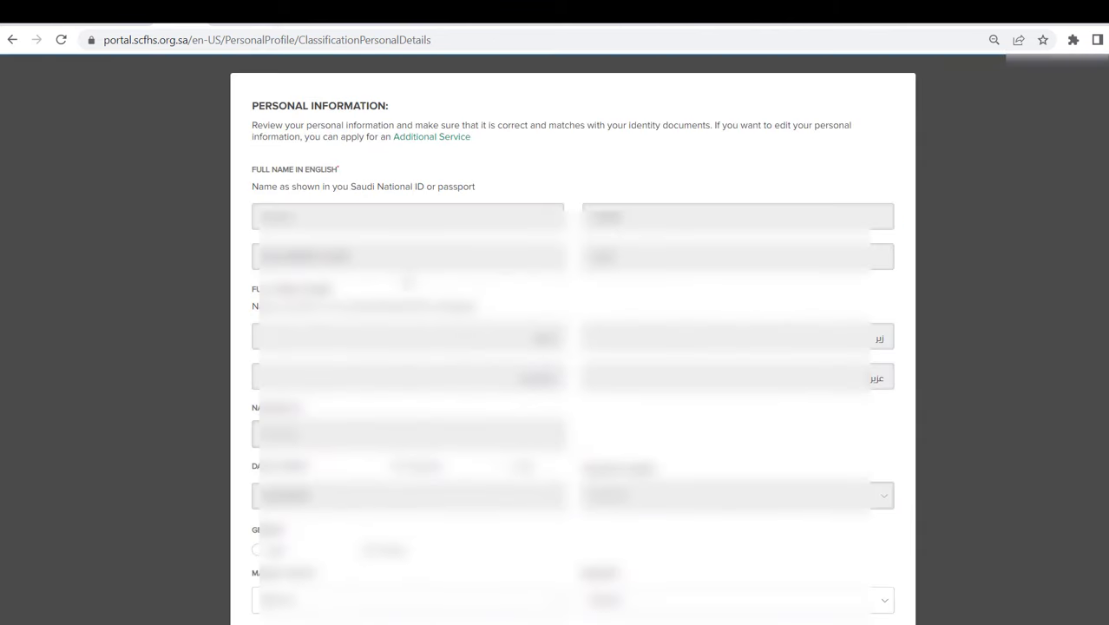
pyautogui.moveTo(320, 218); pyautogui.dragTo(237, 216)
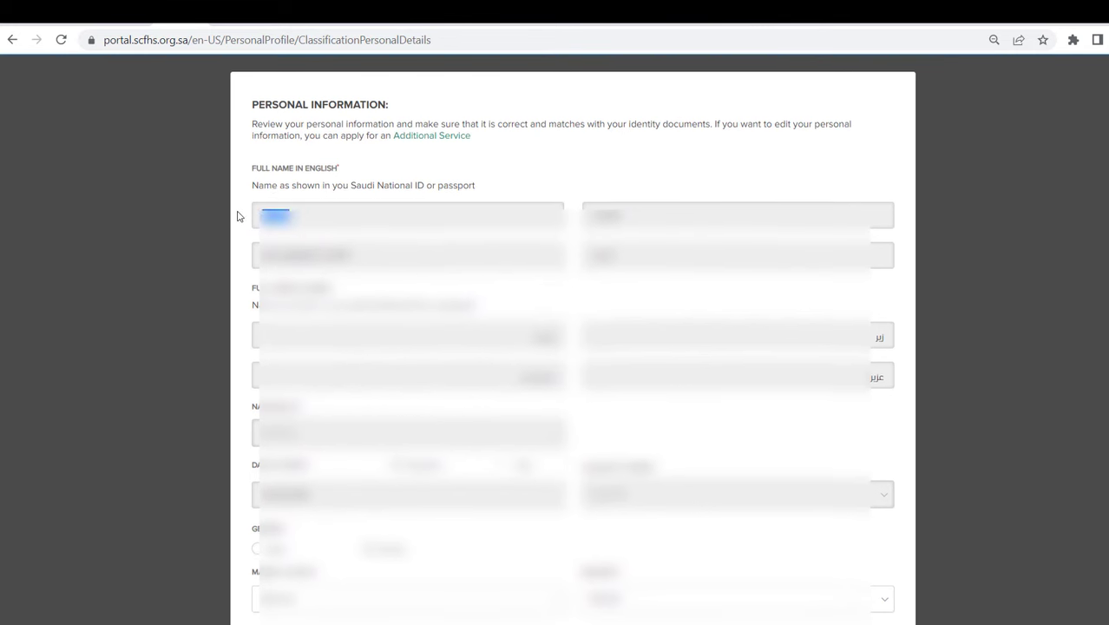
pyautogui.scroll(-3, 333, 254)
pyautogui.scroll(-1, 333, 254)
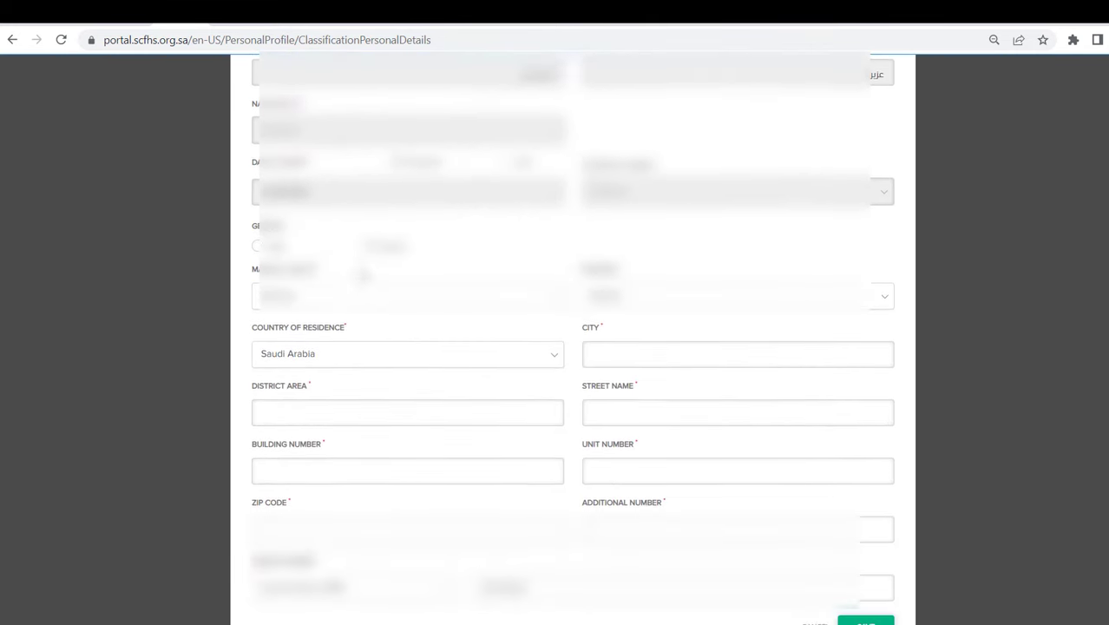
pyautogui.click(637, 357)
pyautogui.click(441, 409)
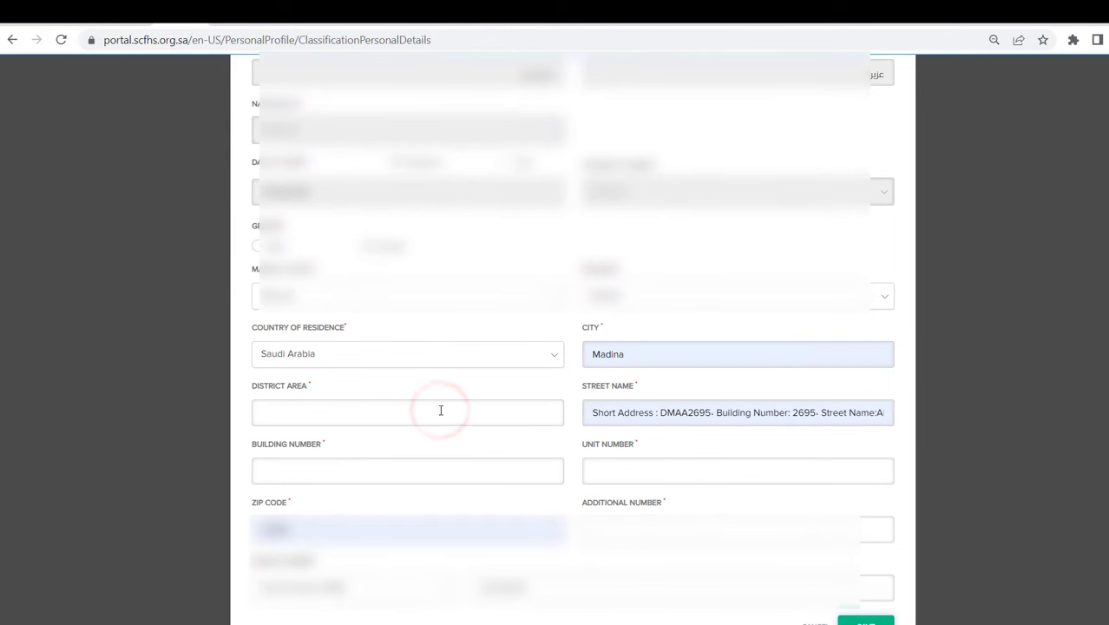
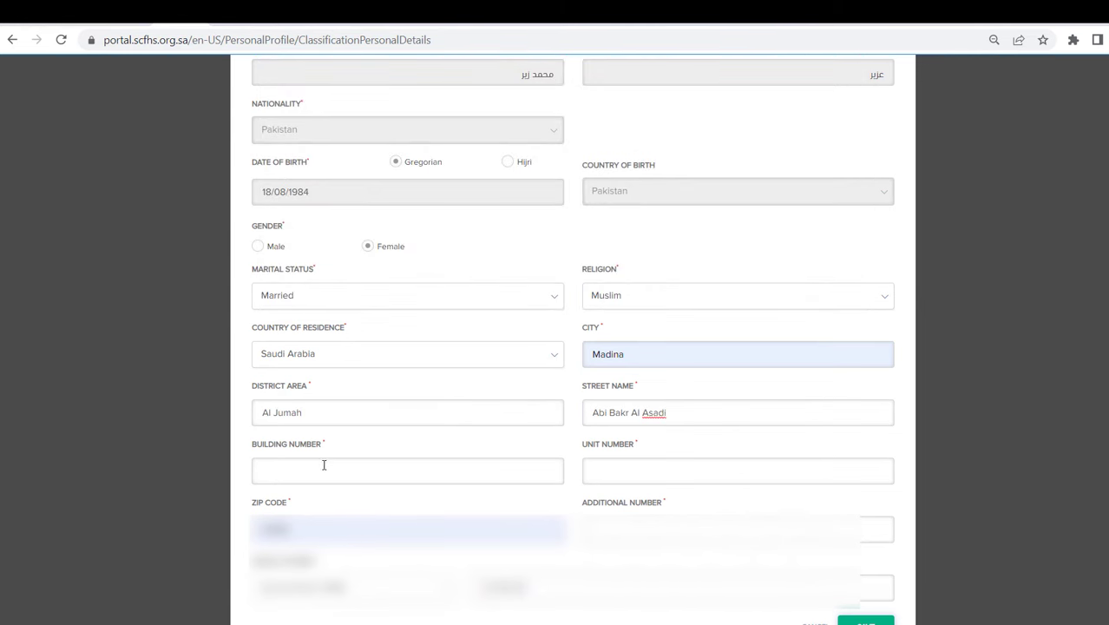
pyautogui.click(321, 468)
pyautogui.click(285, 468)
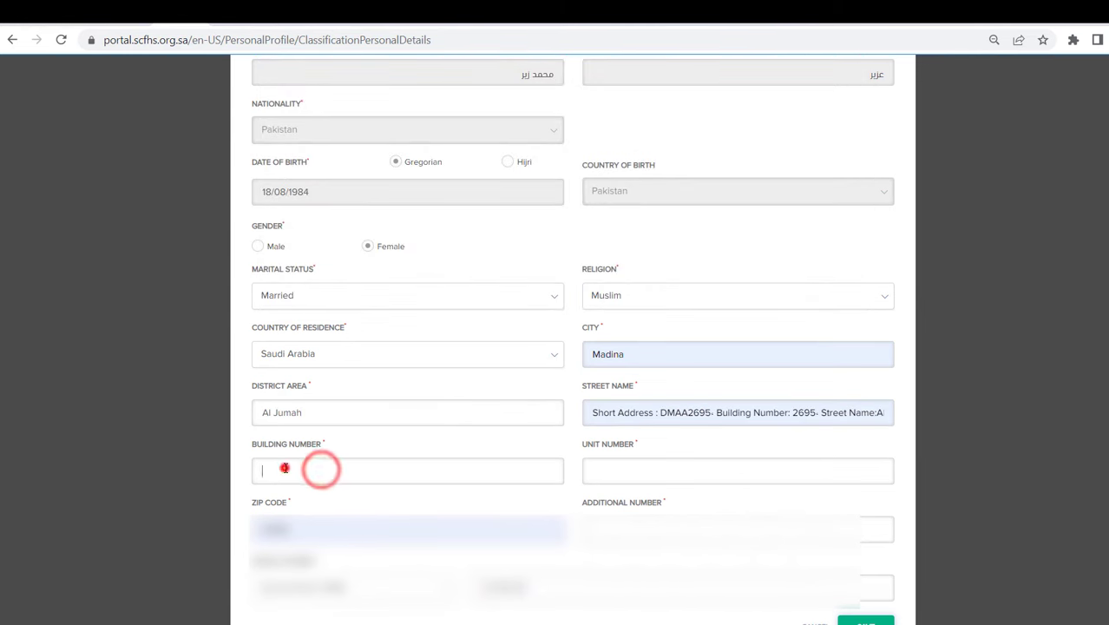
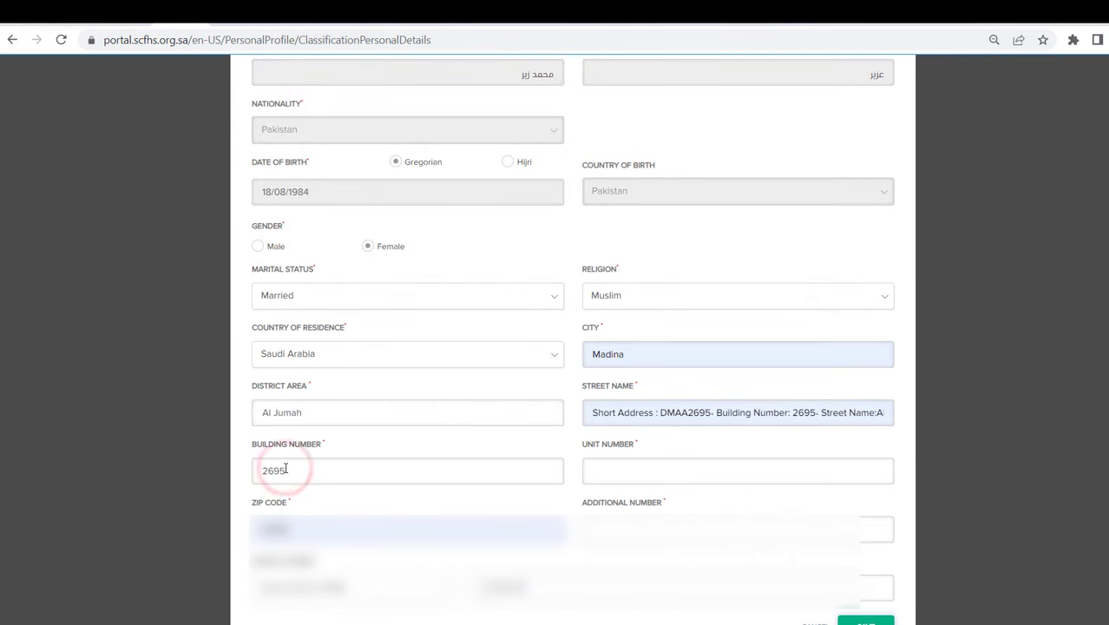
pyautogui.click(641, 469)
pyautogui.write('1')
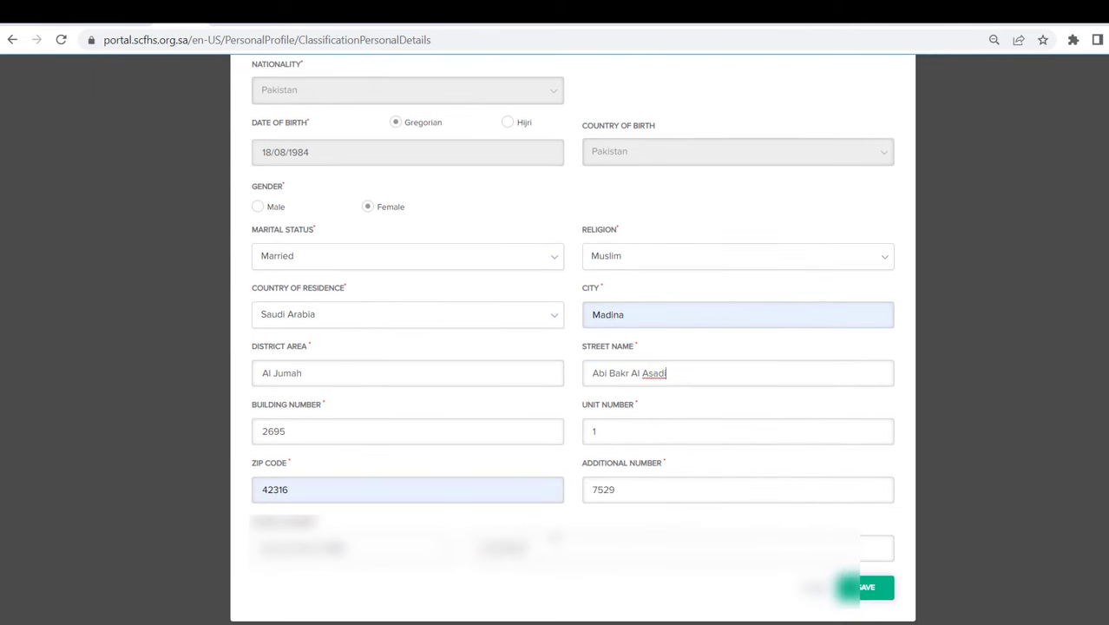
pyautogui.click(872, 587)
# - Scroll past the saved personal and passport information to the additional-documents prompt
pyautogui.scroll(-2, 379, 301)
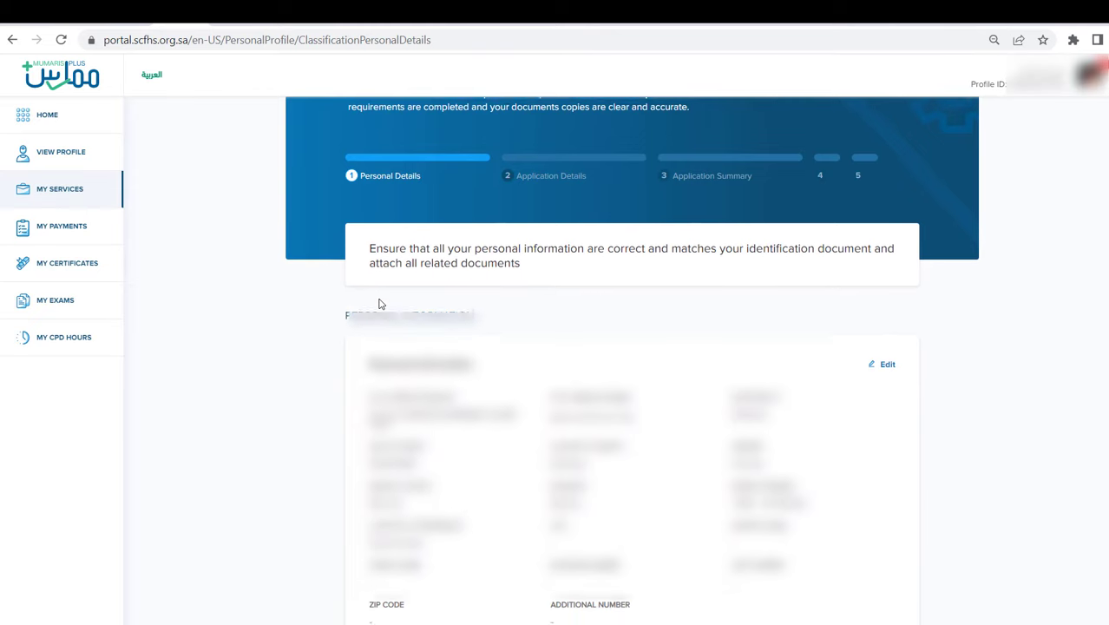
pyautogui.scroll(-5, 379, 302)
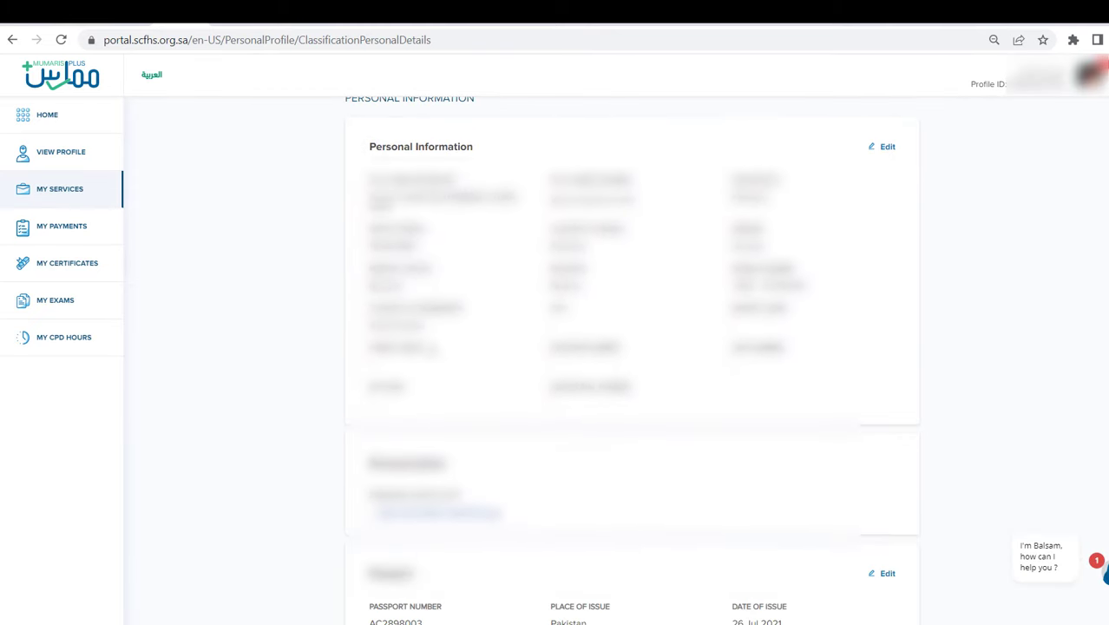
pyautogui.scroll(-4, 523, 312)
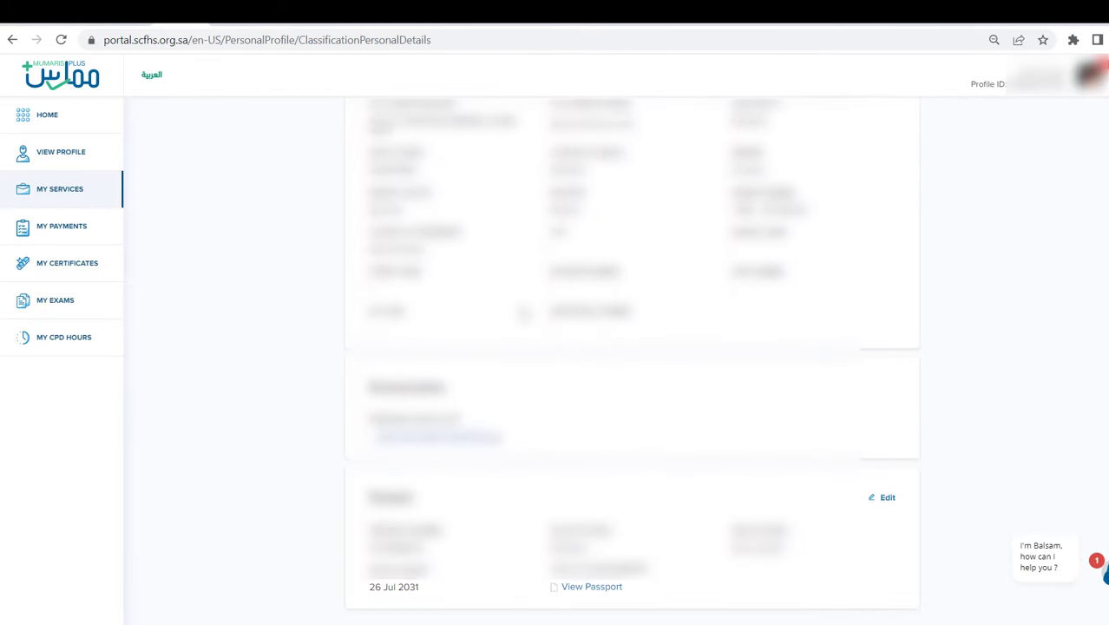
pyautogui.scroll(-4, 449, 365)
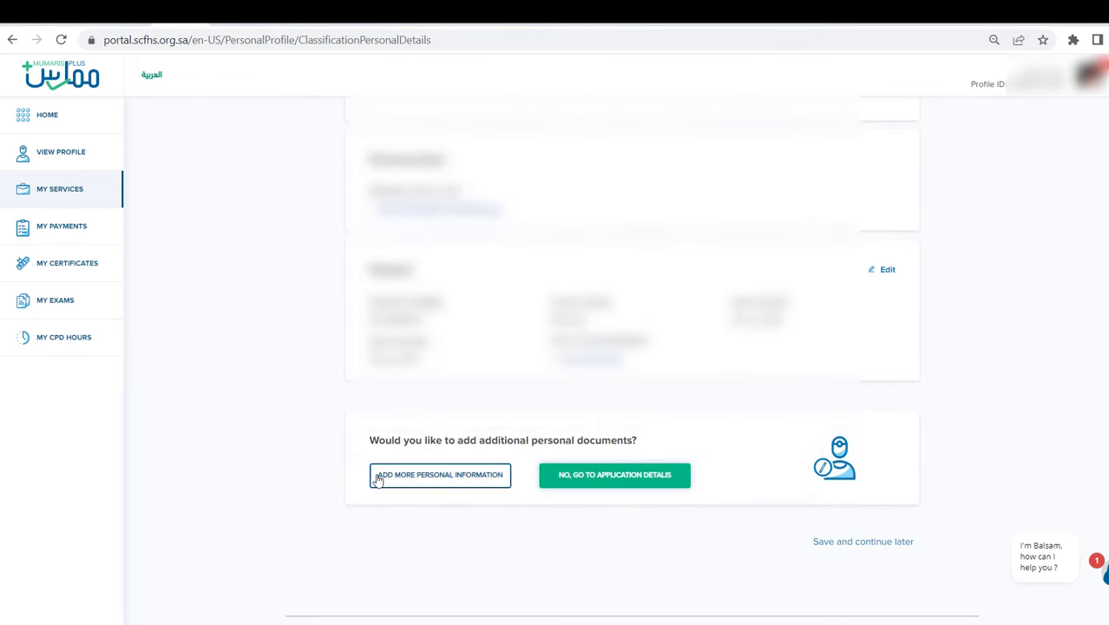
pyautogui.scroll(-1, 458, 479)
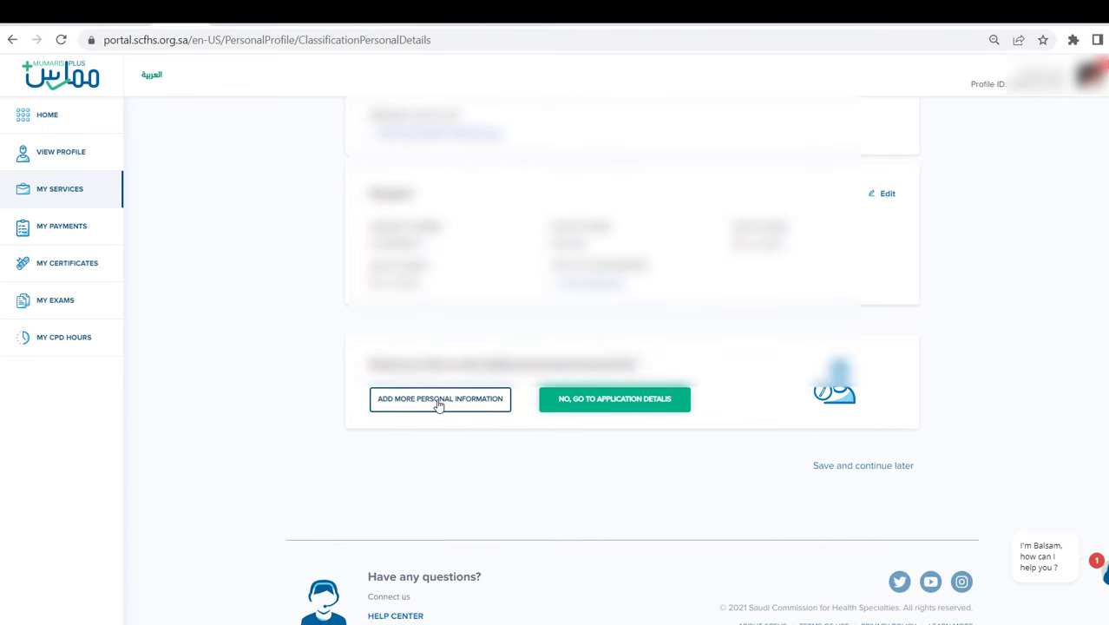
# - Add an 'Other' personal document described as 'Photo' with the JPG photo attached, and save it
pyautogui.click(439, 400)
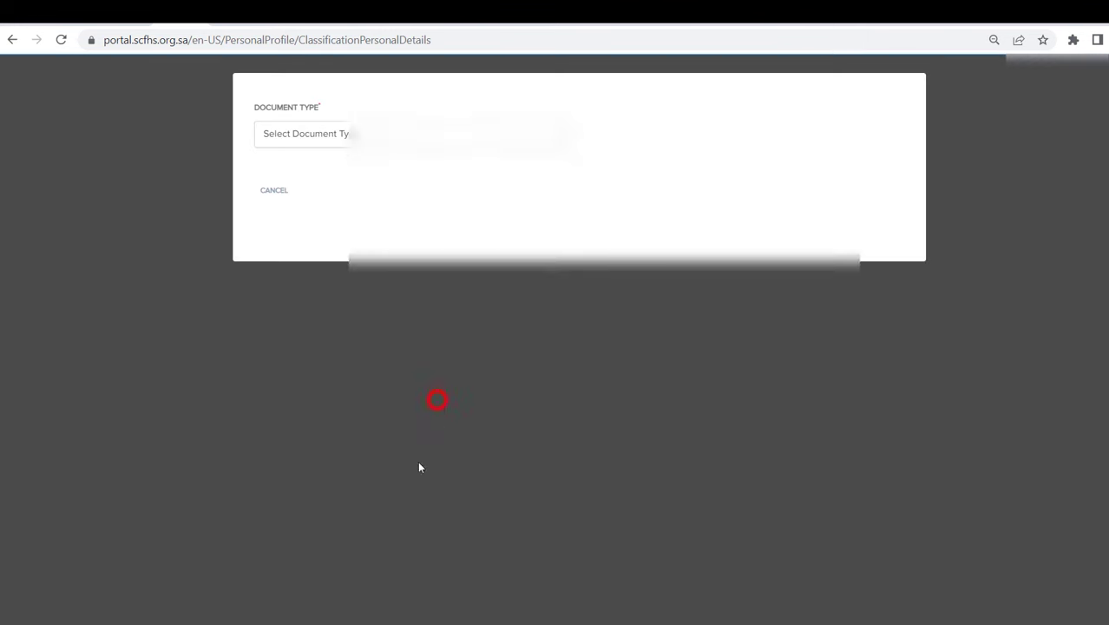
pyautogui.click(348, 130)
pyautogui.click(344, 176)
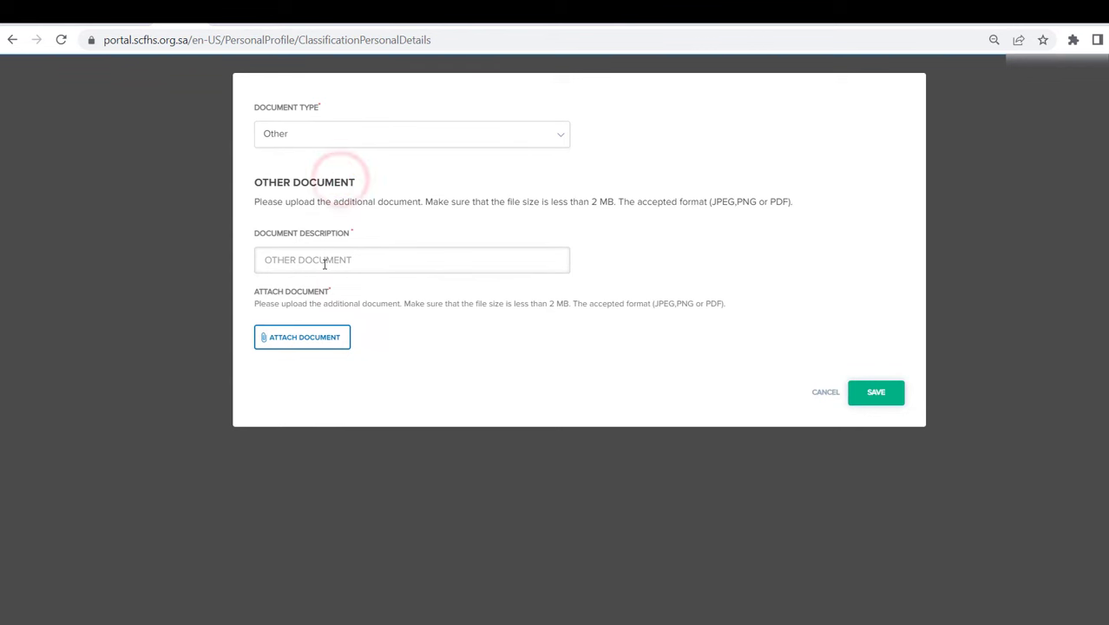
pyautogui.click(323, 263)
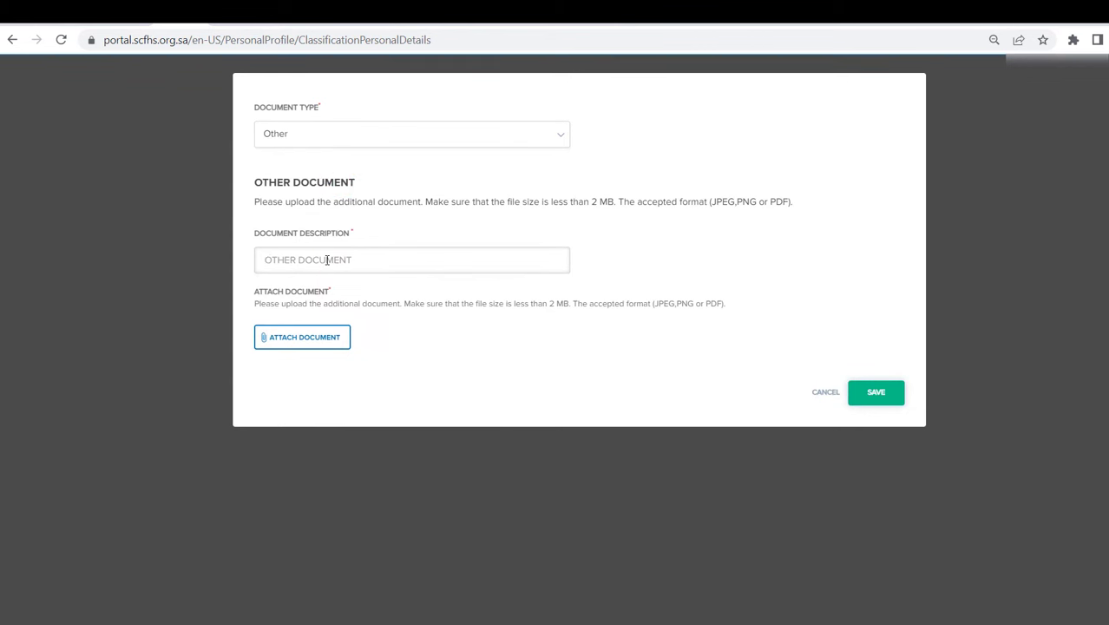
pyautogui.write('Pic copy')
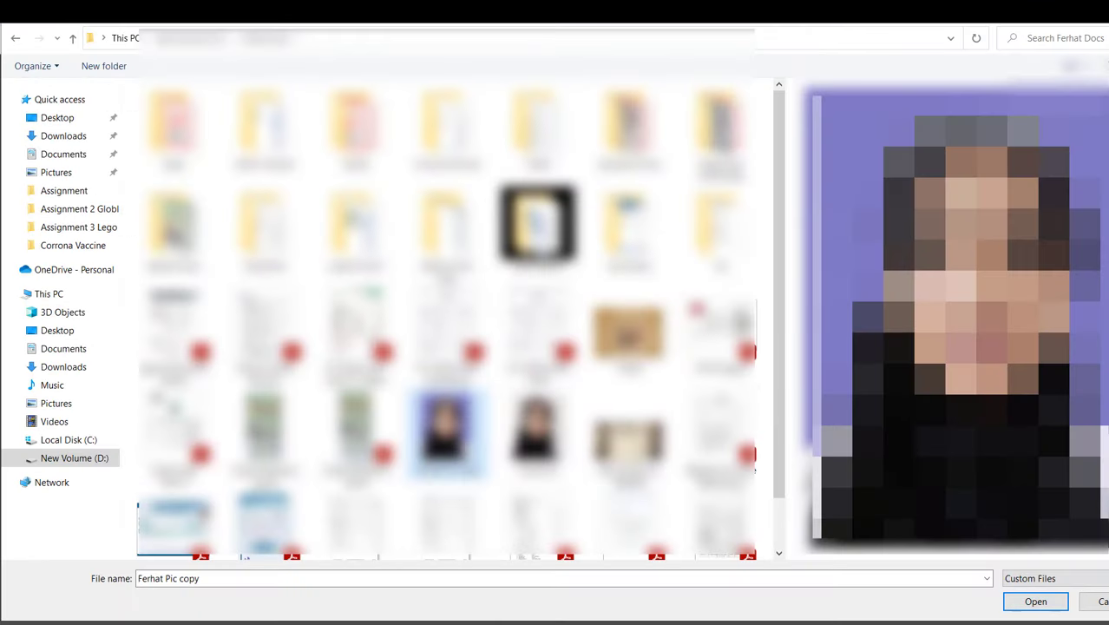
pyautogui.click(1029, 602)
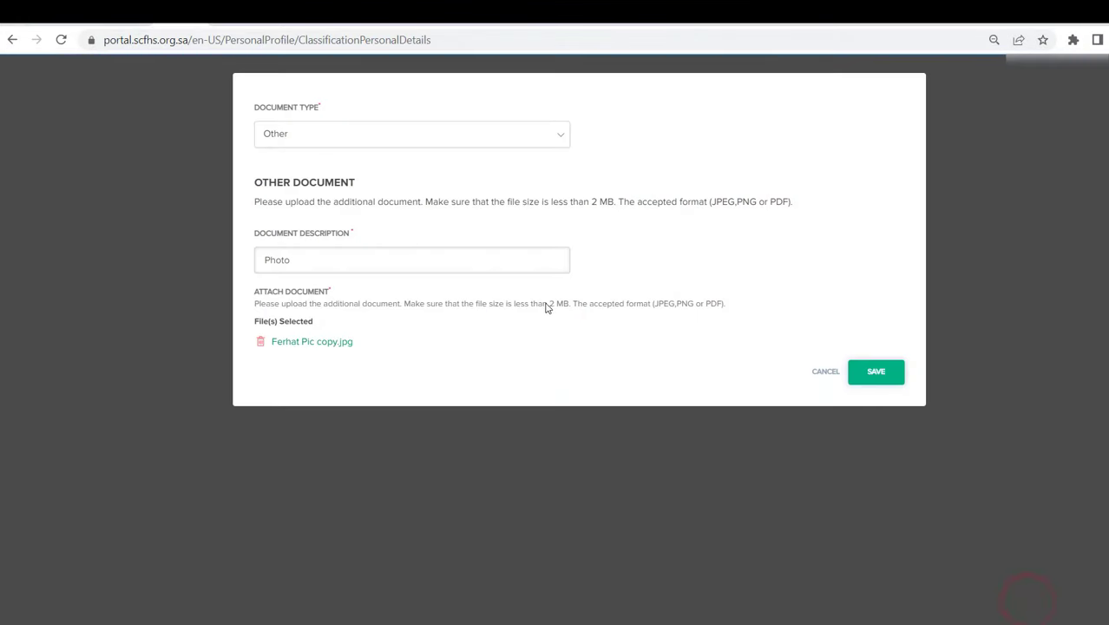
pyautogui.click(879, 373)
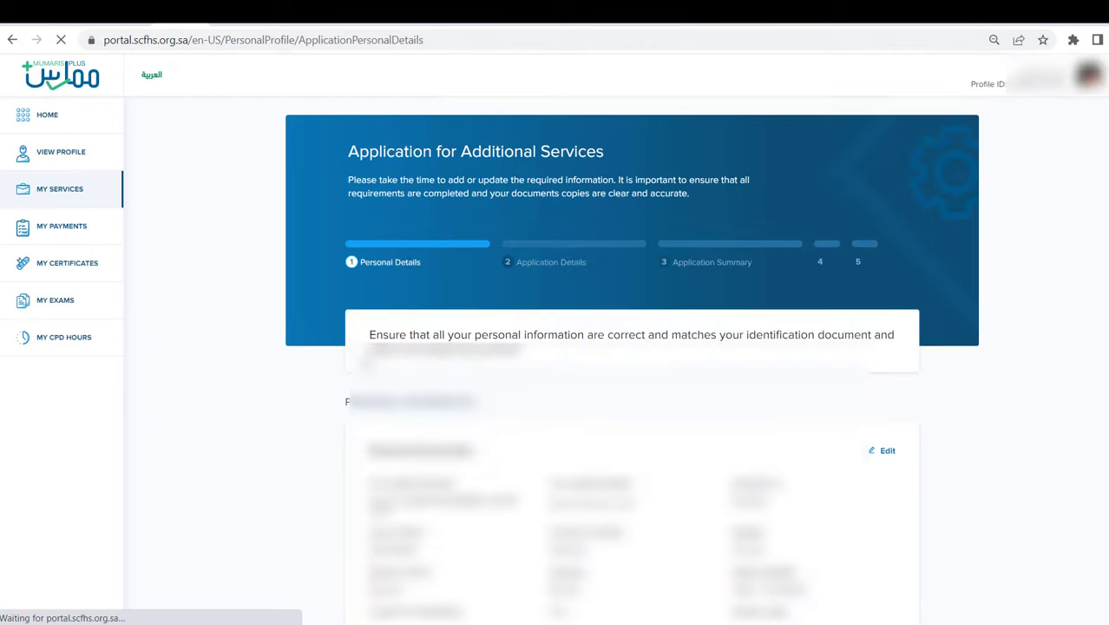
# - Continue to Application Details and choose Update Bio Details as the application's reason
pyautogui.scroll(-4, 559, 376)
pyautogui.scroll(-5, 559, 376)
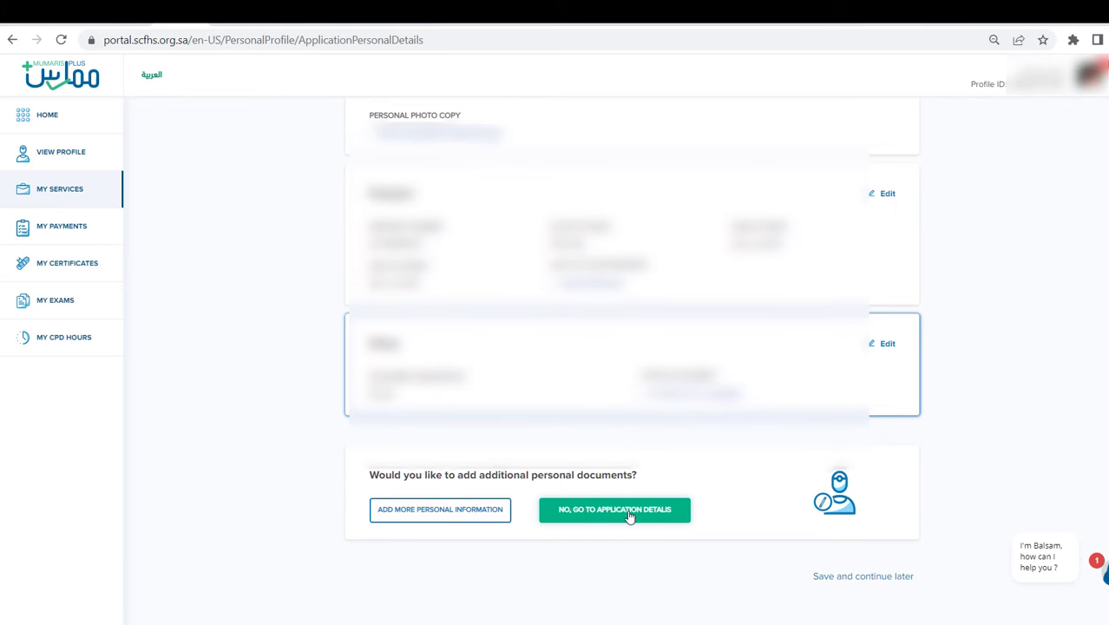
pyautogui.click(630, 514)
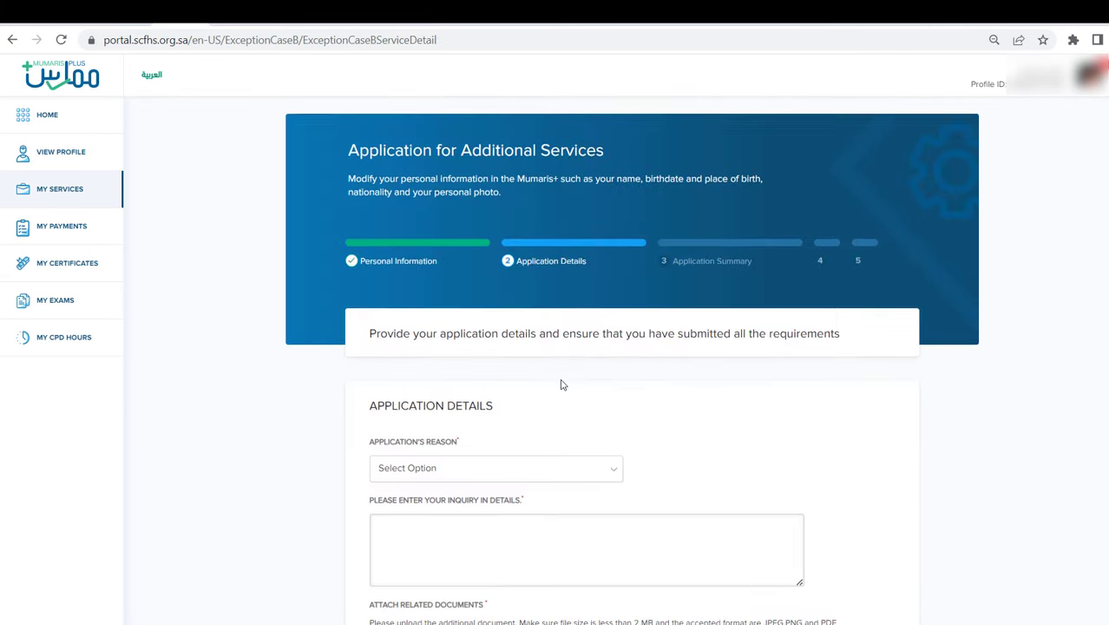
pyautogui.scroll(-2, 440, 317)
pyautogui.click(441, 317)
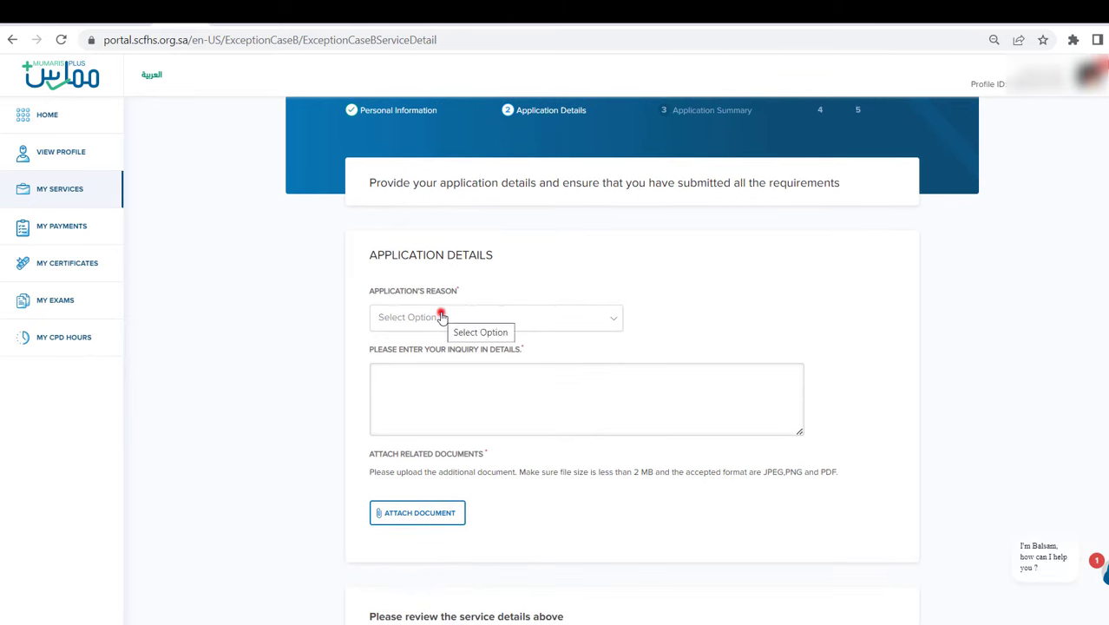
pyautogui.click(441, 361)
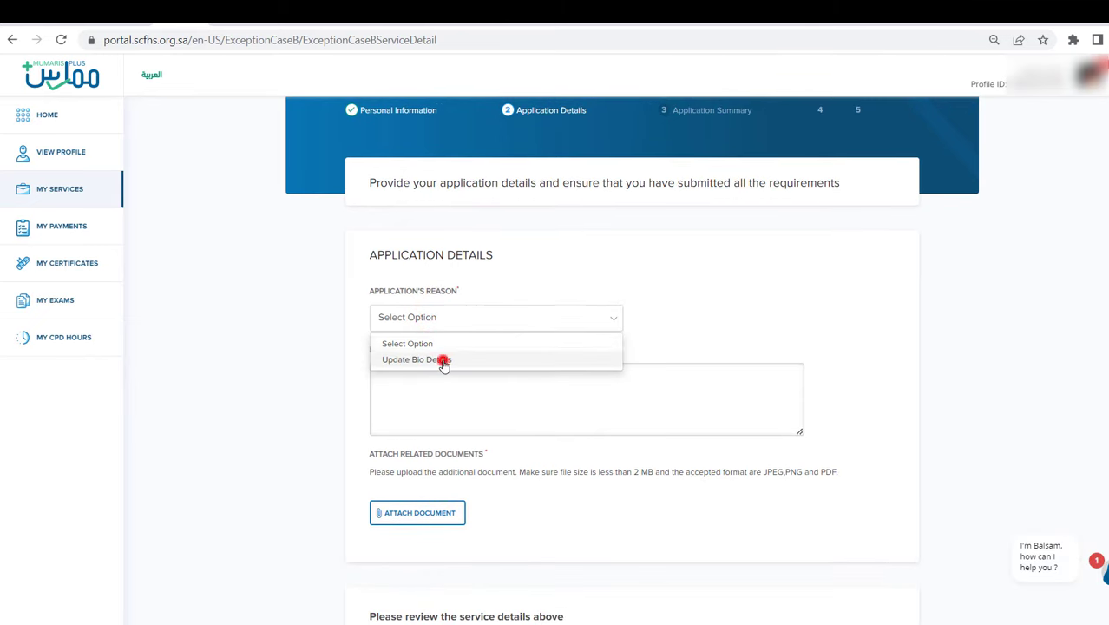
pyautogui.scroll(-2, 438, 356)
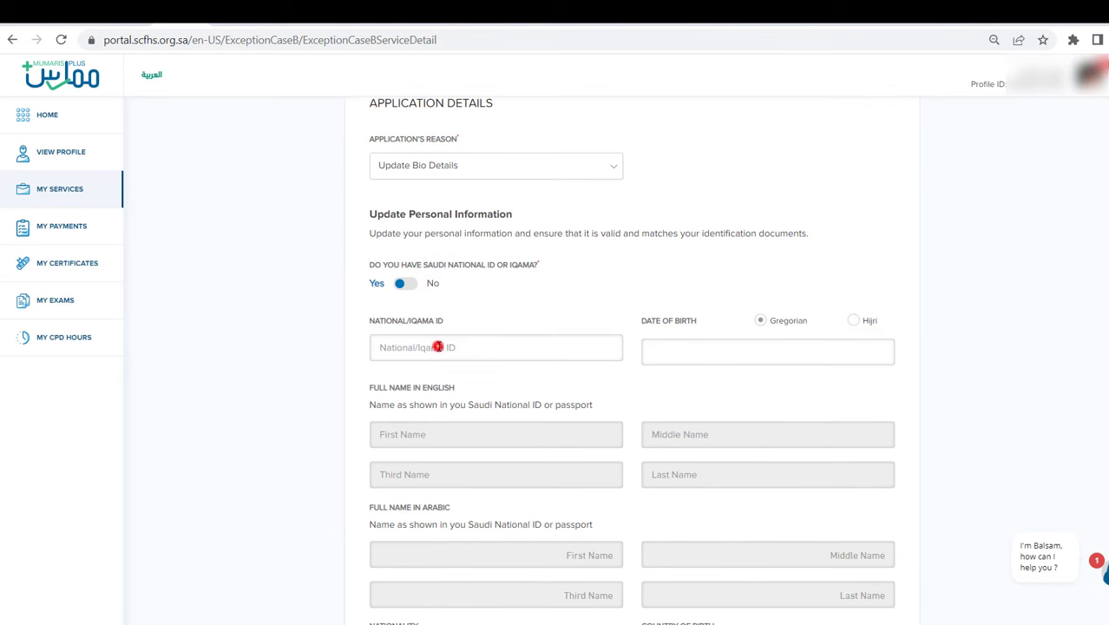
# - Fill in the National/Iqama ID and pick the date of birth from the calendar
pyautogui.click(438, 346)
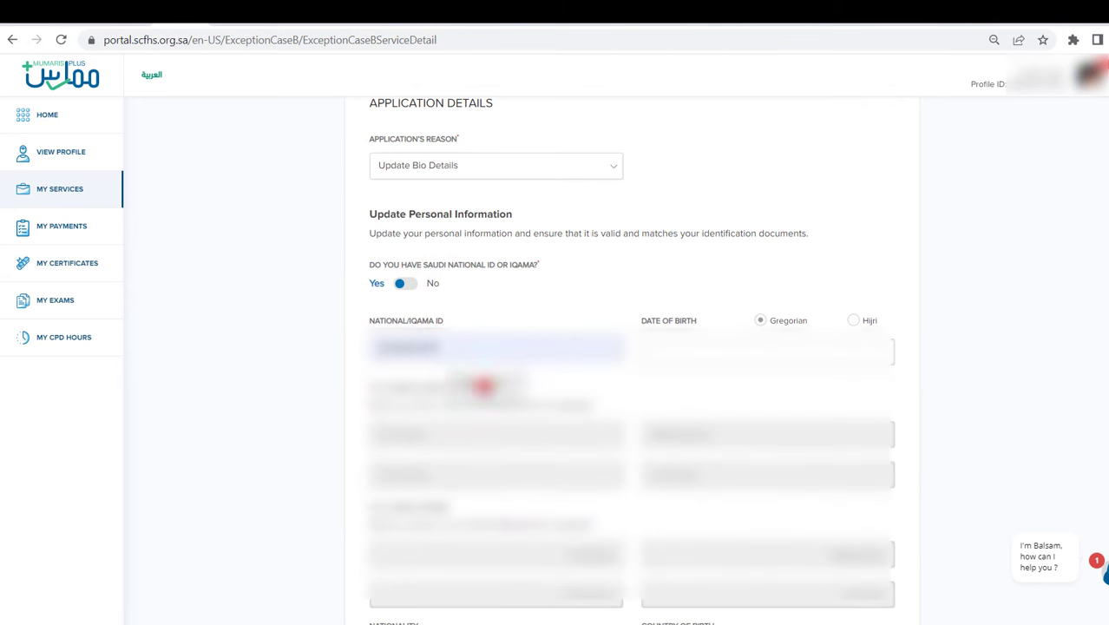
pyautogui.click(682, 346)
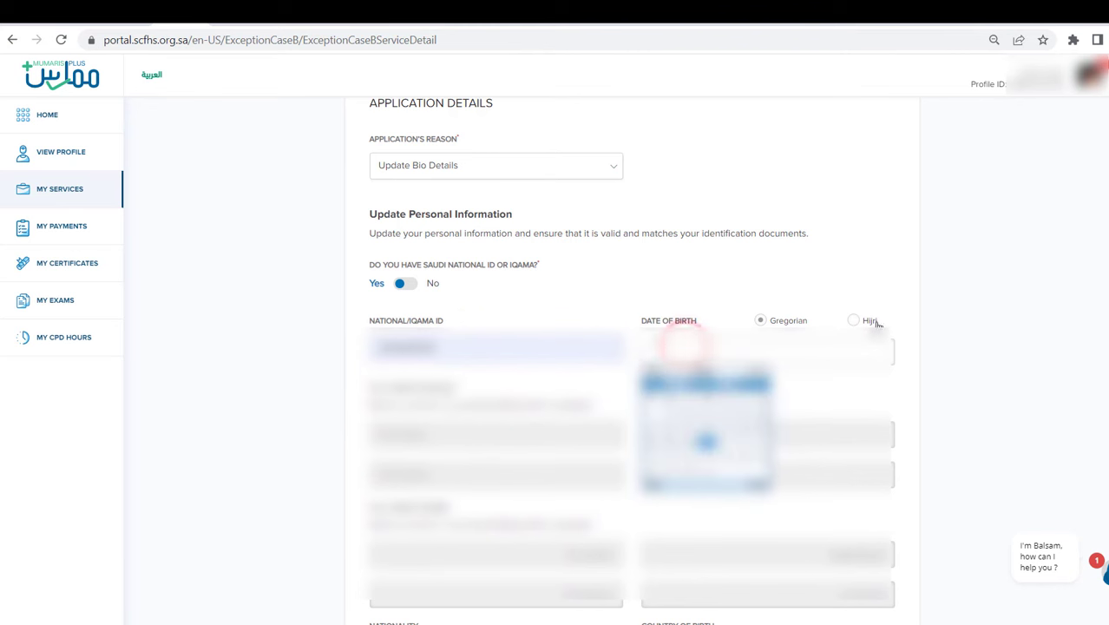
pyautogui.click(705, 440)
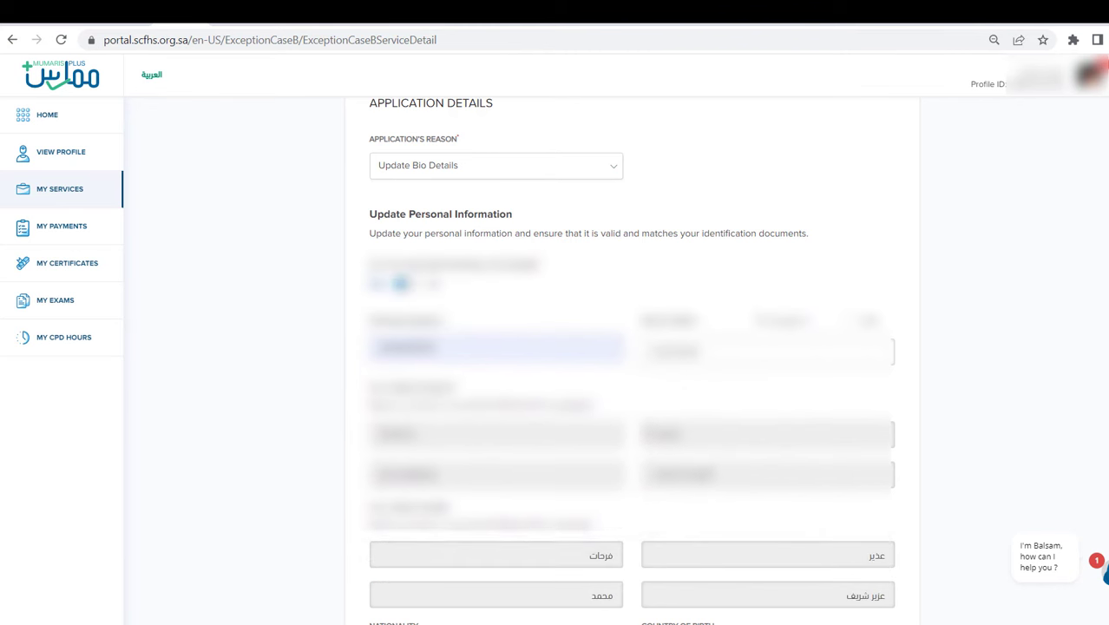
pyautogui.scroll(-3, 630, 365)
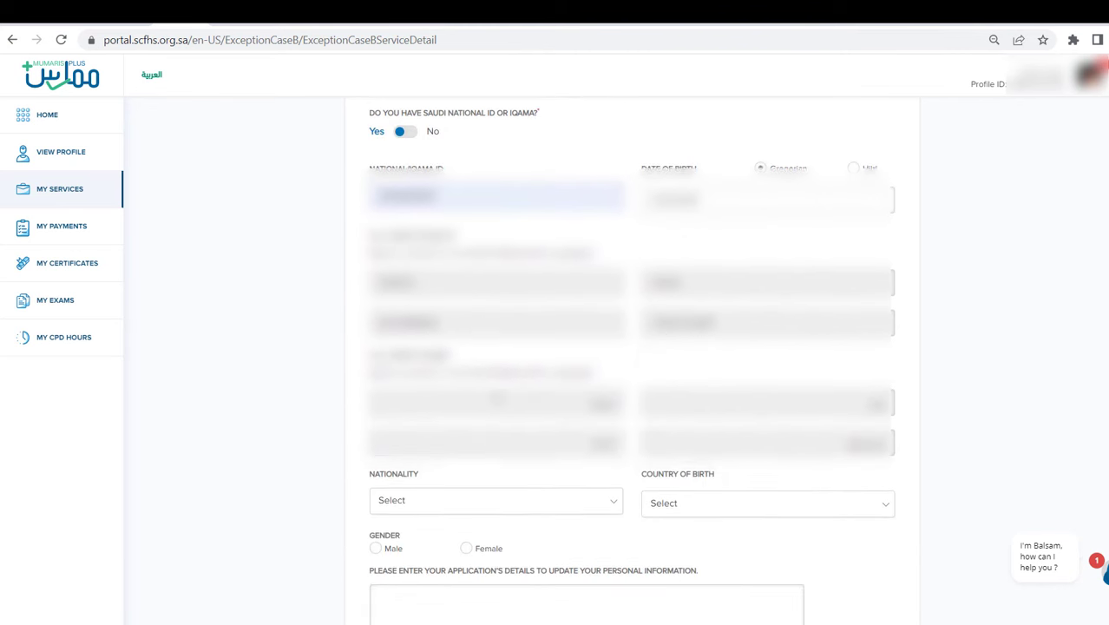
pyautogui.scroll(-2, 502, 414)
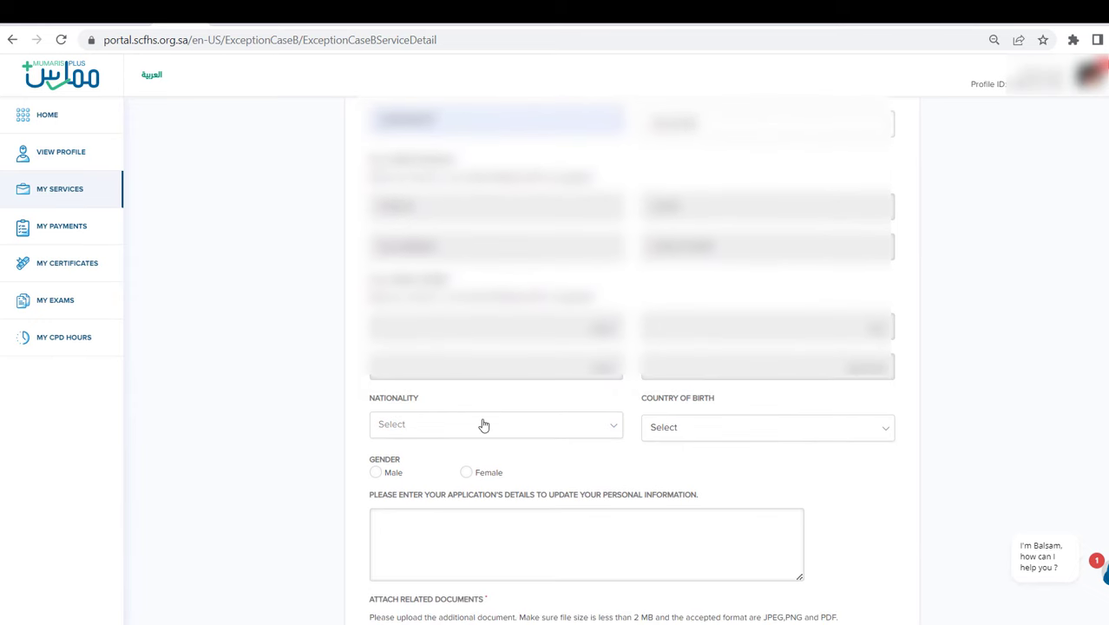
# - Set both Nationality and Country of Birth to Pakistan
pyautogui.click(484, 424)
pyautogui.scroll(-15, 484, 424)
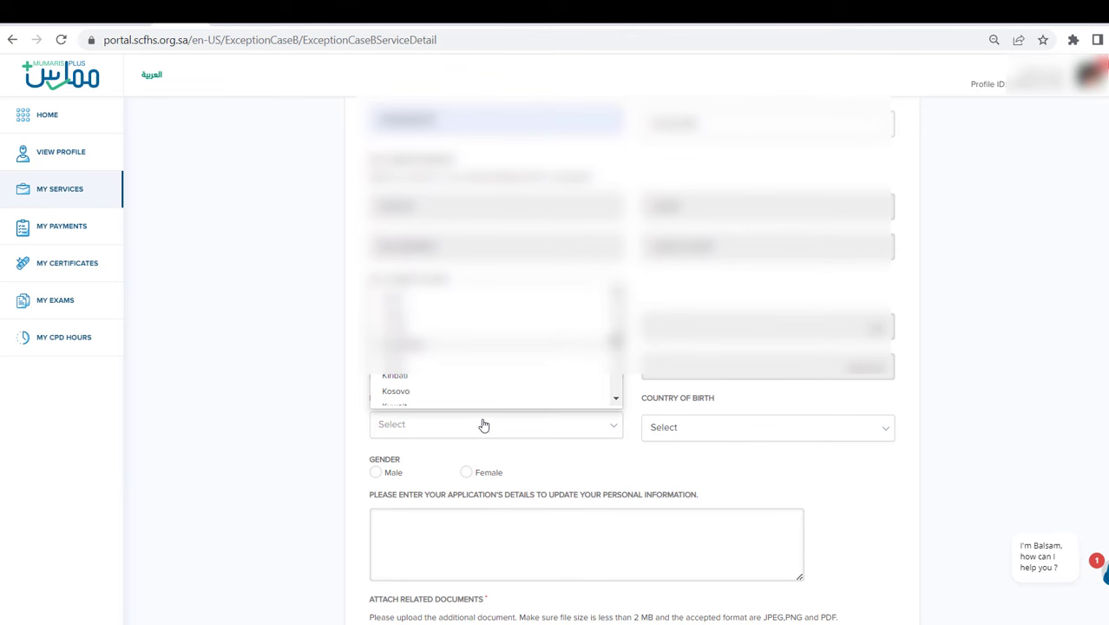
pyautogui.scroll(-15, 484, 425)
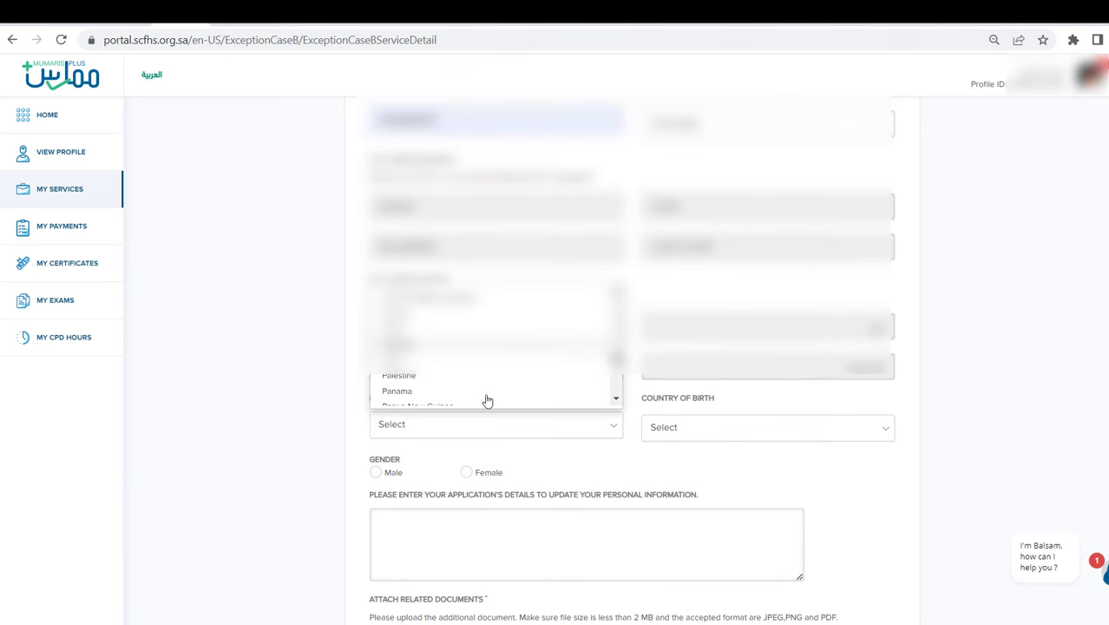
pyautogui.click(479, 359)
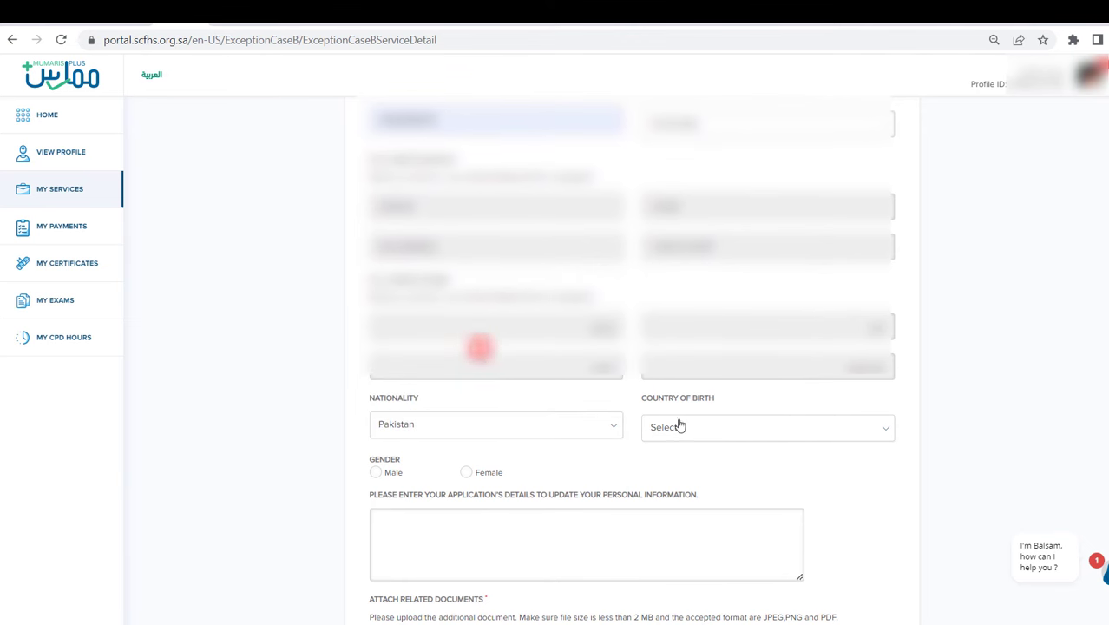
pyautogui.click(728, 436)
pyautogui.write('pak')
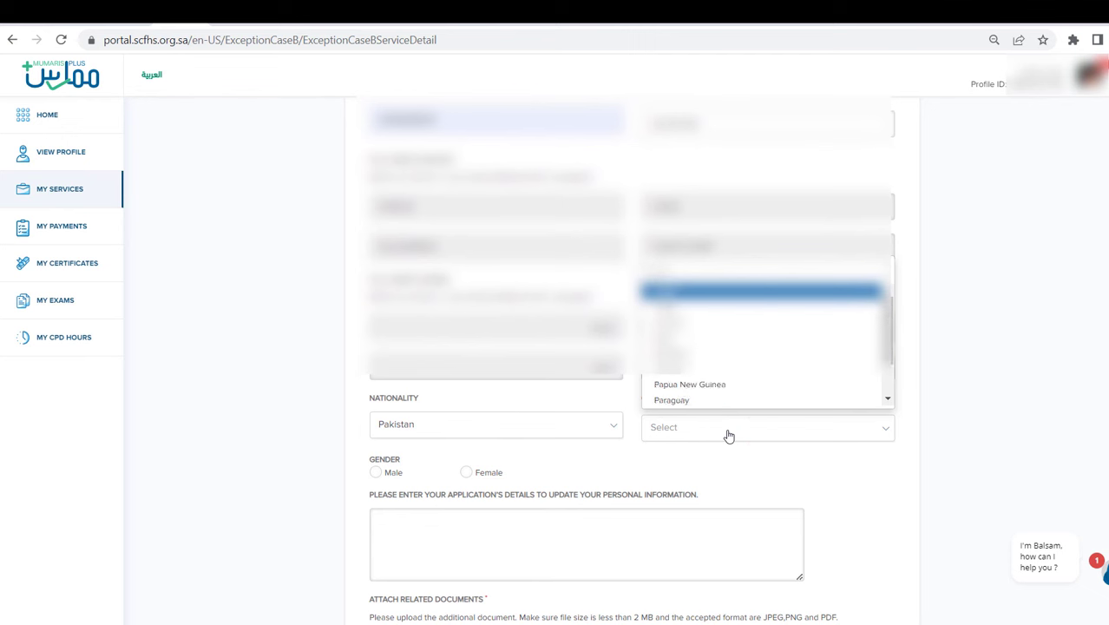
pyautogui.click(722, 399)
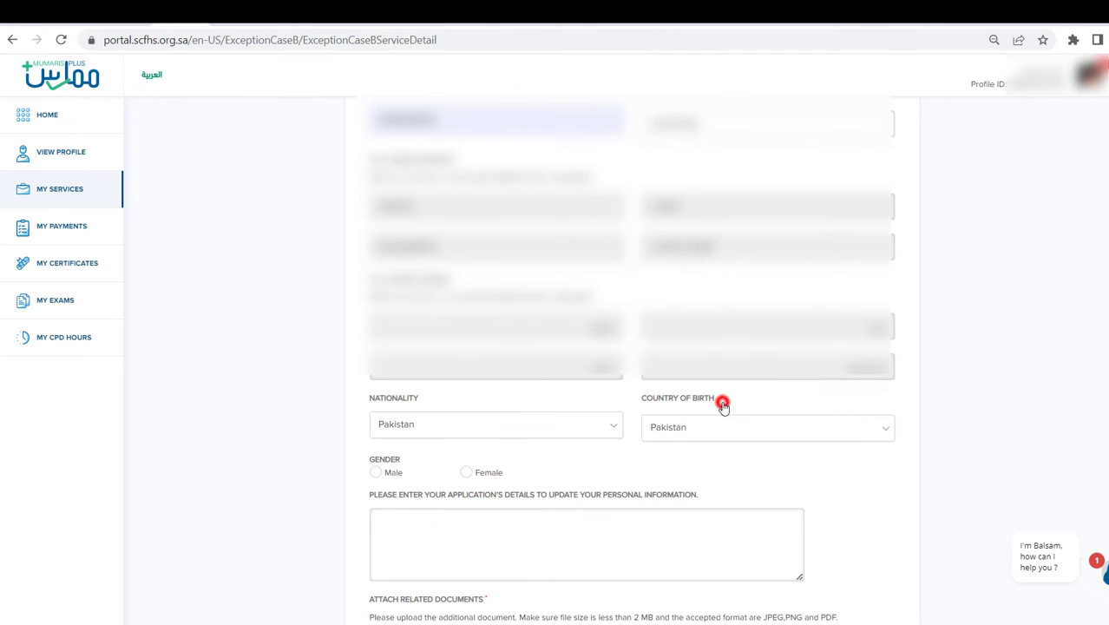
pyautogui.scroll(-1, 420, 405)
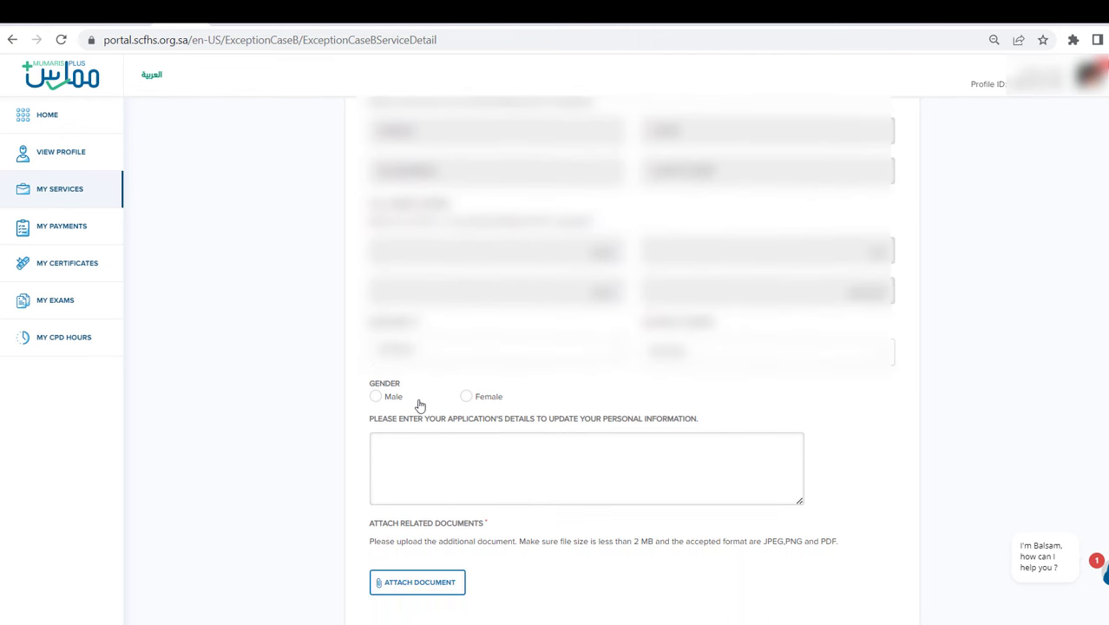
# - Set gender to Female and request updates to Iqama, address and hospital (Safa AL Madina Hospital Madina)
pyautogui.click(466, 398)
pyautogui.click(456, 451)
pyautogui.scroll(-2, 456, 452)
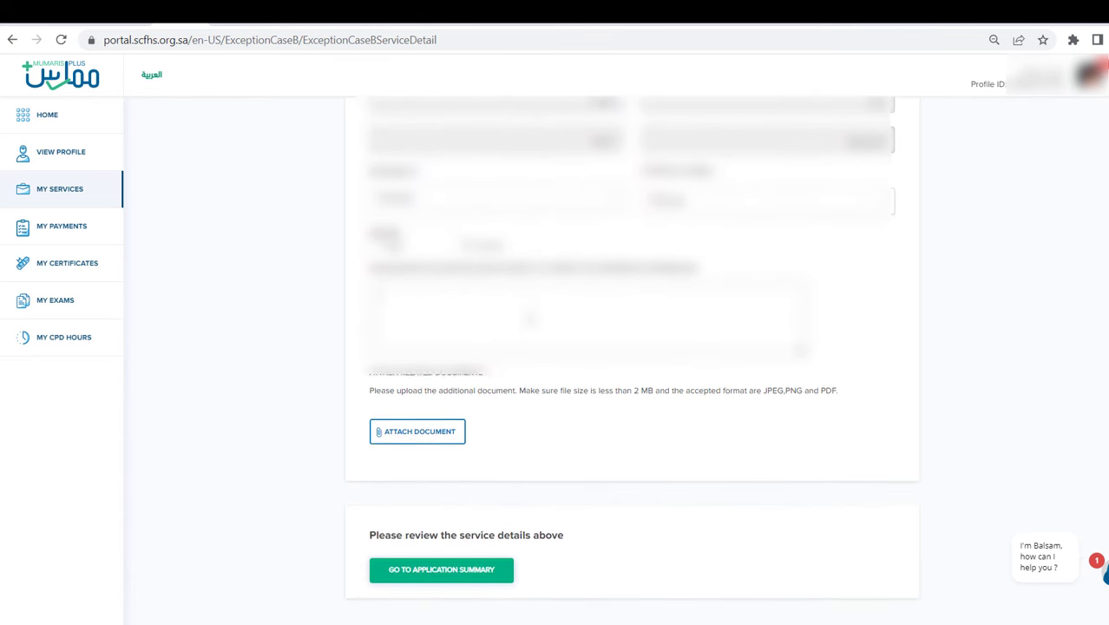
pyautogui.scroll(1, 523, 366)
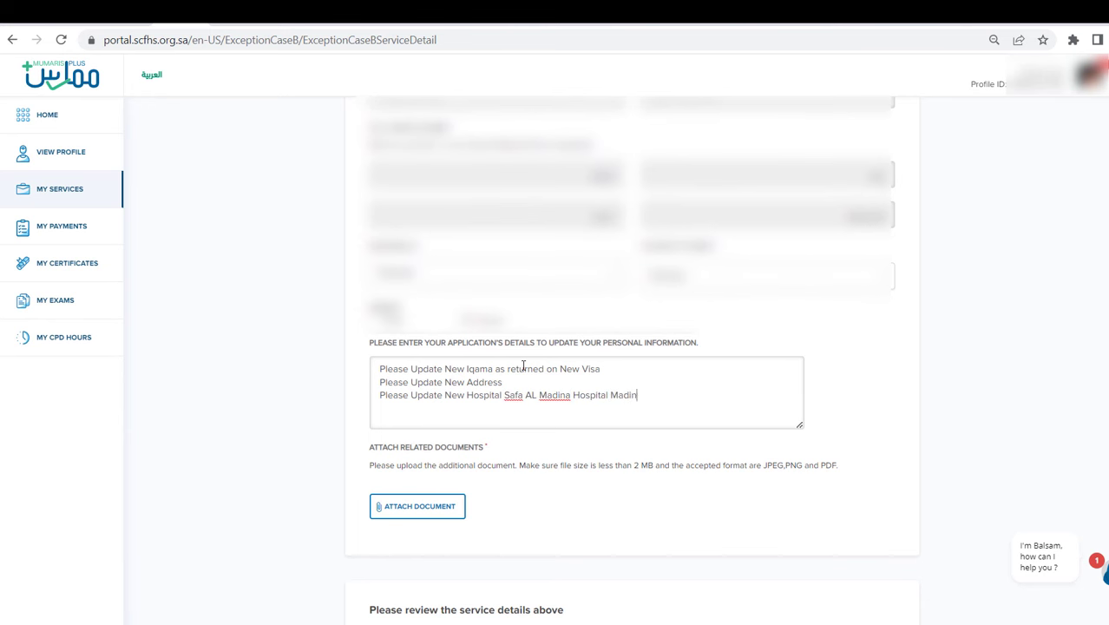
pyautogui.scroll(-3, 523, 365)
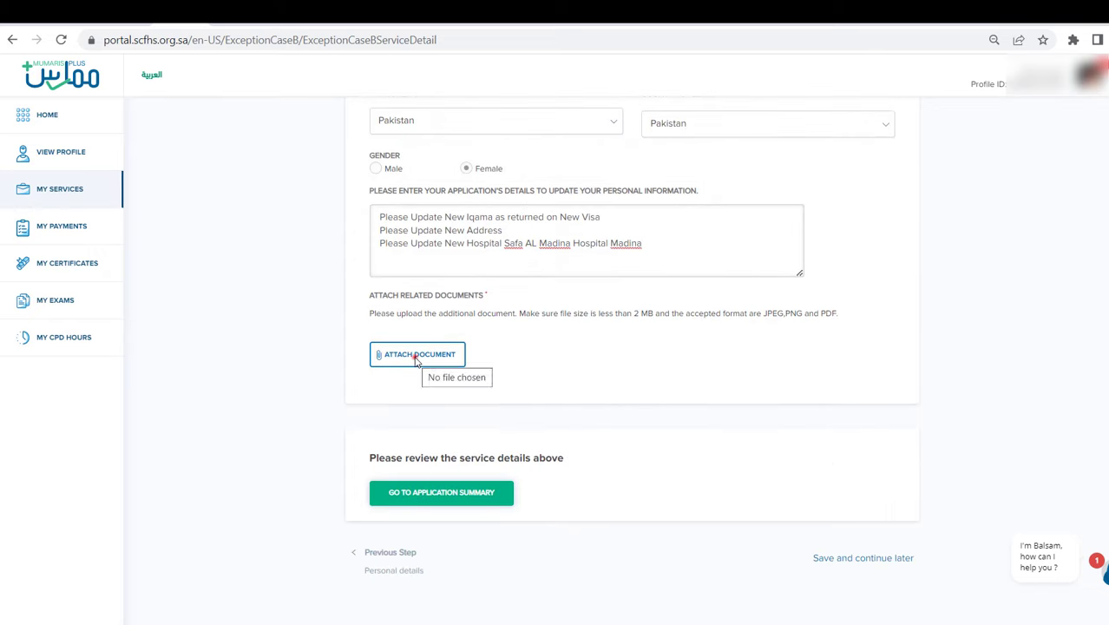
# - Attach the Iqama image and Safa AL Madina Letter.jpeg as related documents
pyautogui.click(419, 355)
pyautogui.click(499, 126)
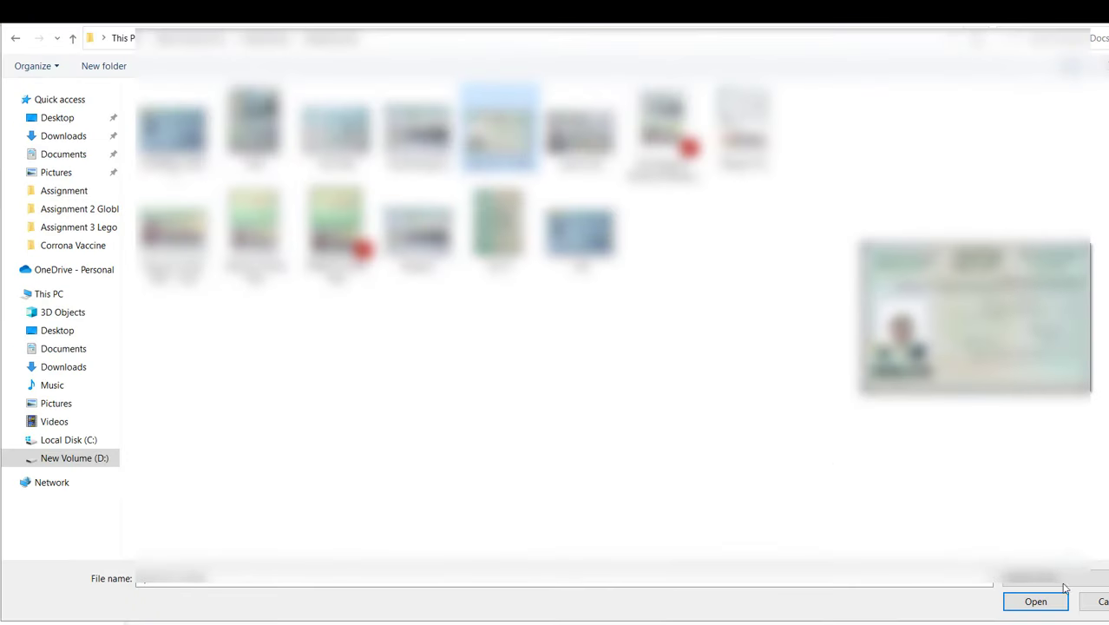
pyautogui.click(1035, 601)
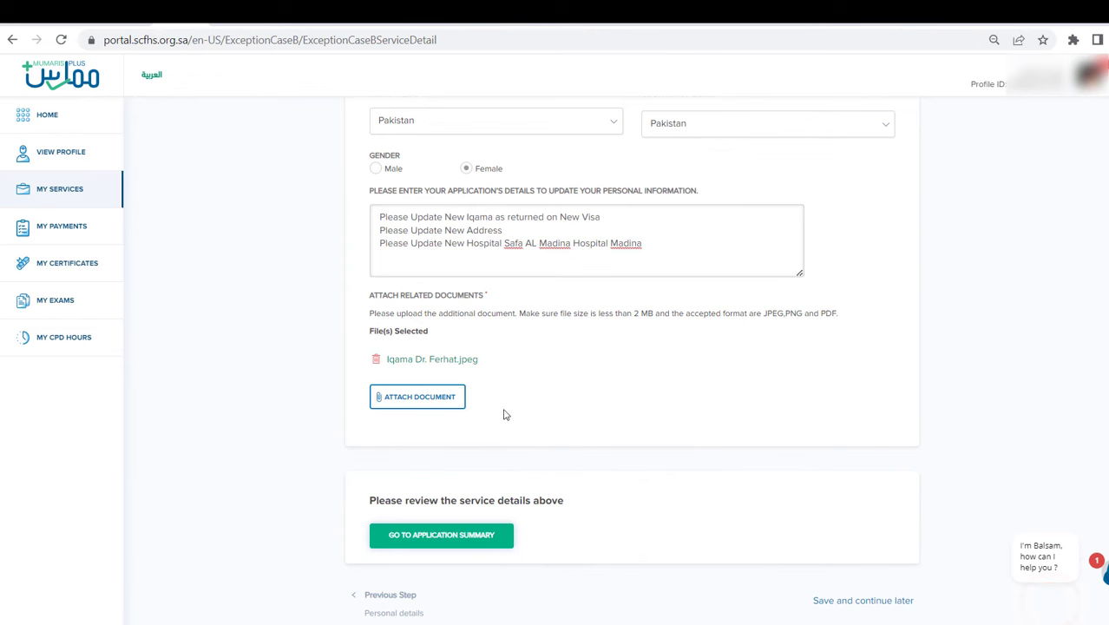
pyautogui.click(427, 397)
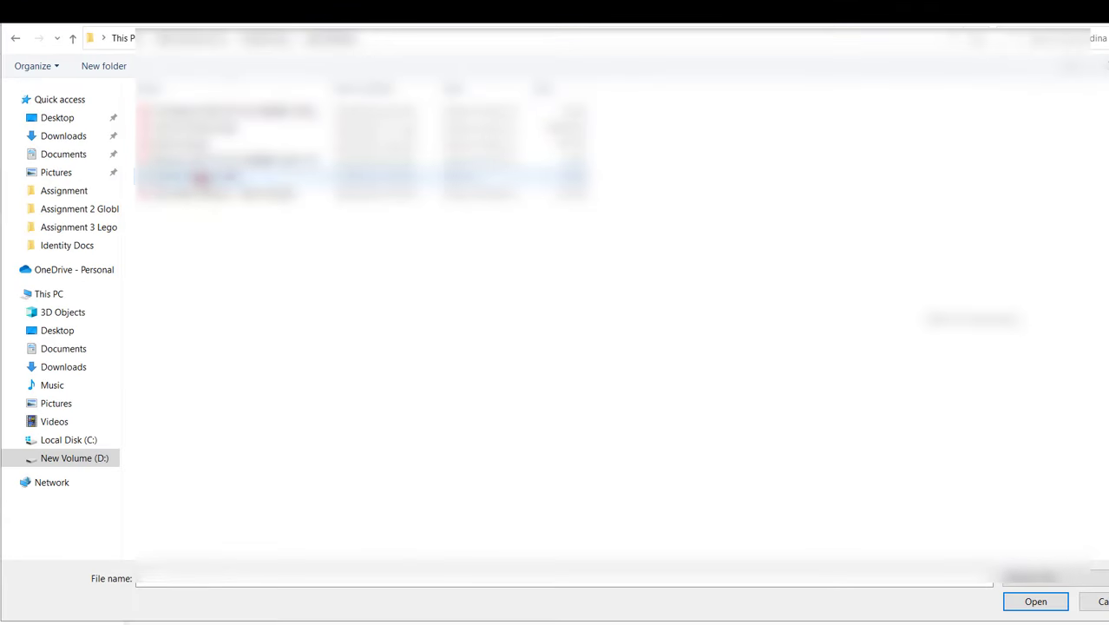
pyautogui.click(201, 178)
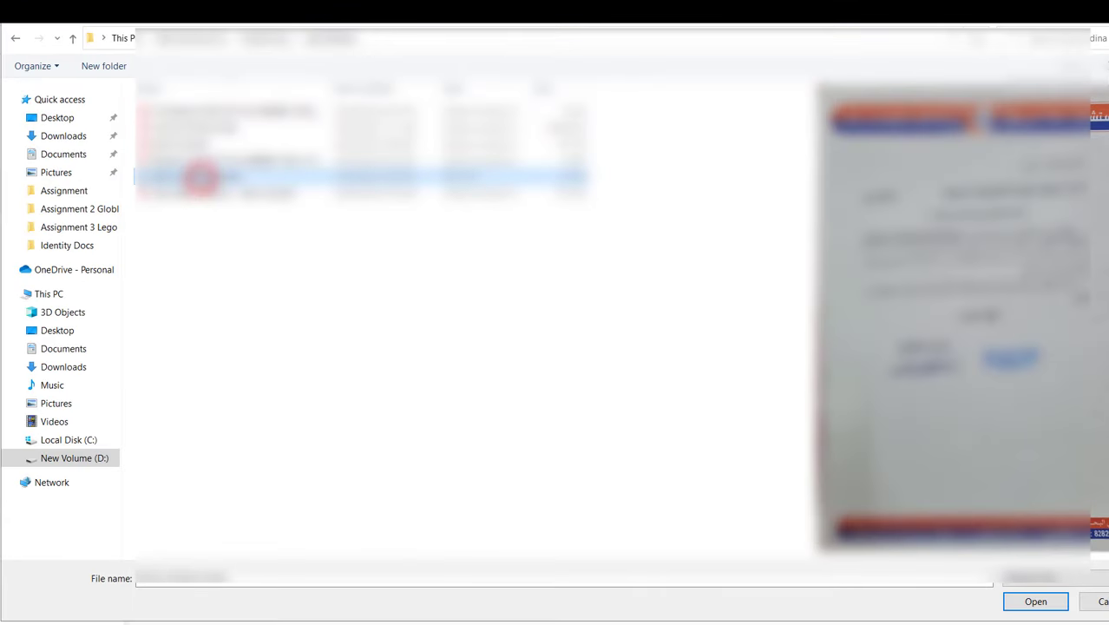
pyautogui.click(1031, 603)
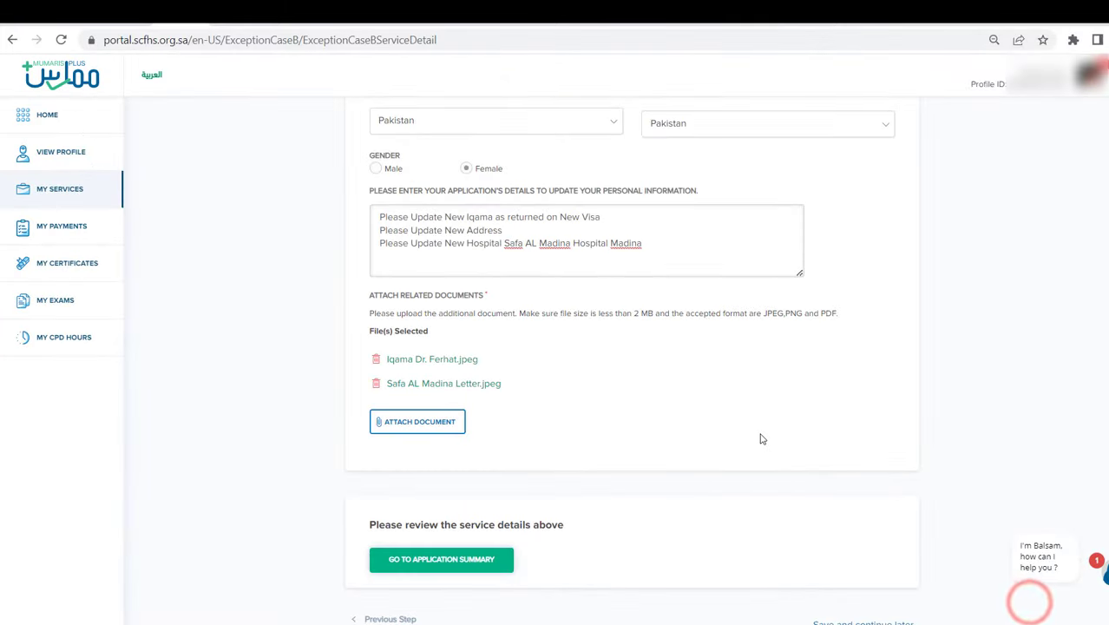
pyautogui.scroll(-1, 746, 441)
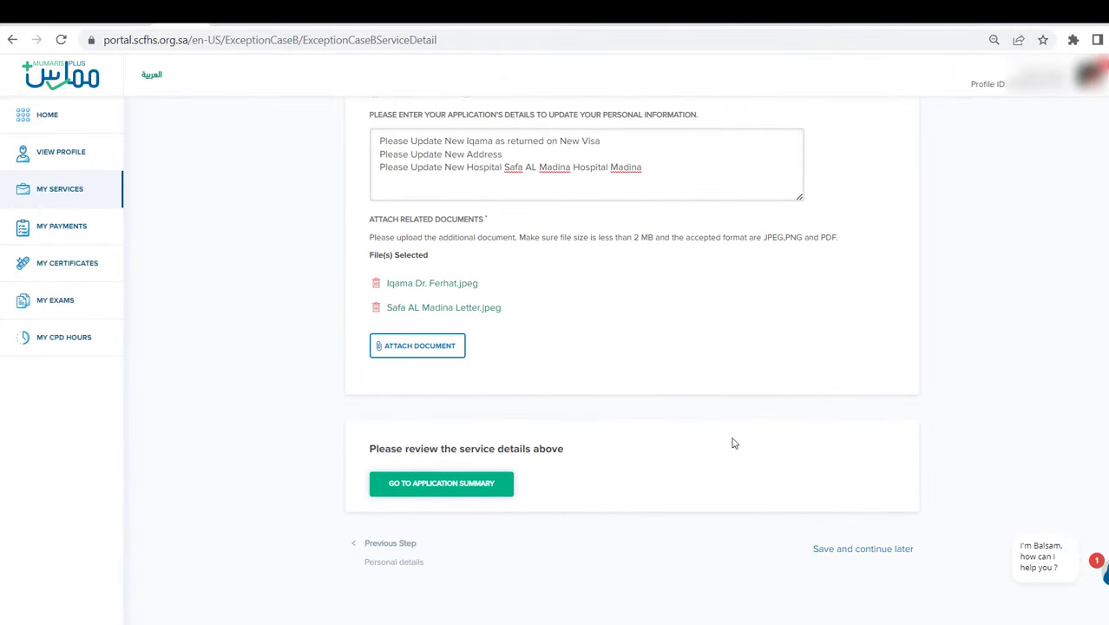
# - Open the application summary and review the entered details and attachments down to Submit
pyautogui.click(489, 483)
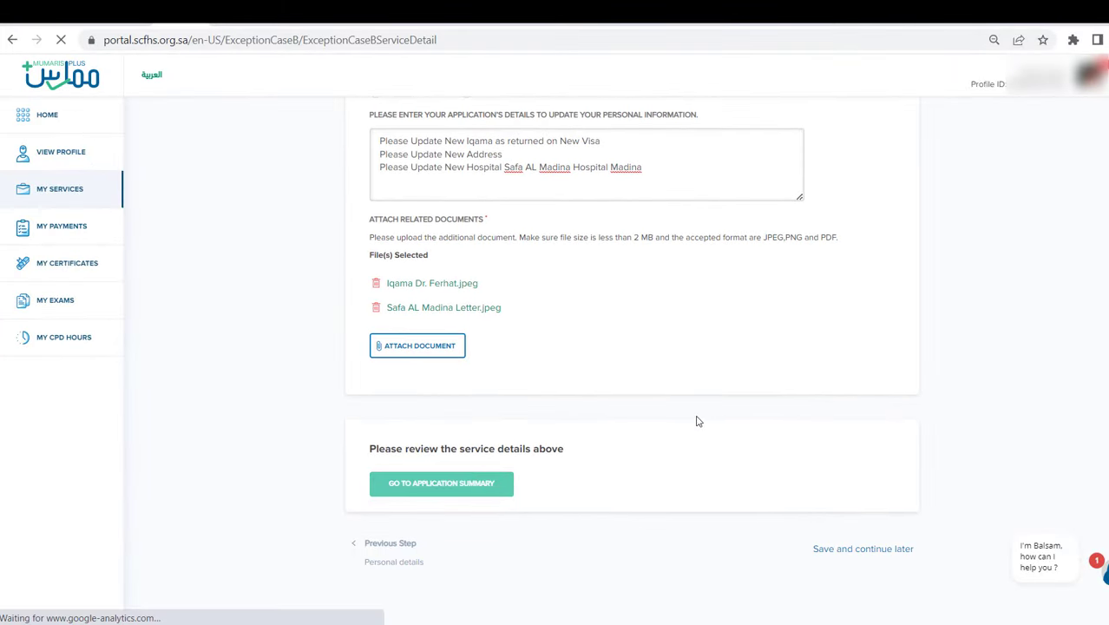
pyautogui.scroll(-2, 698, 420)
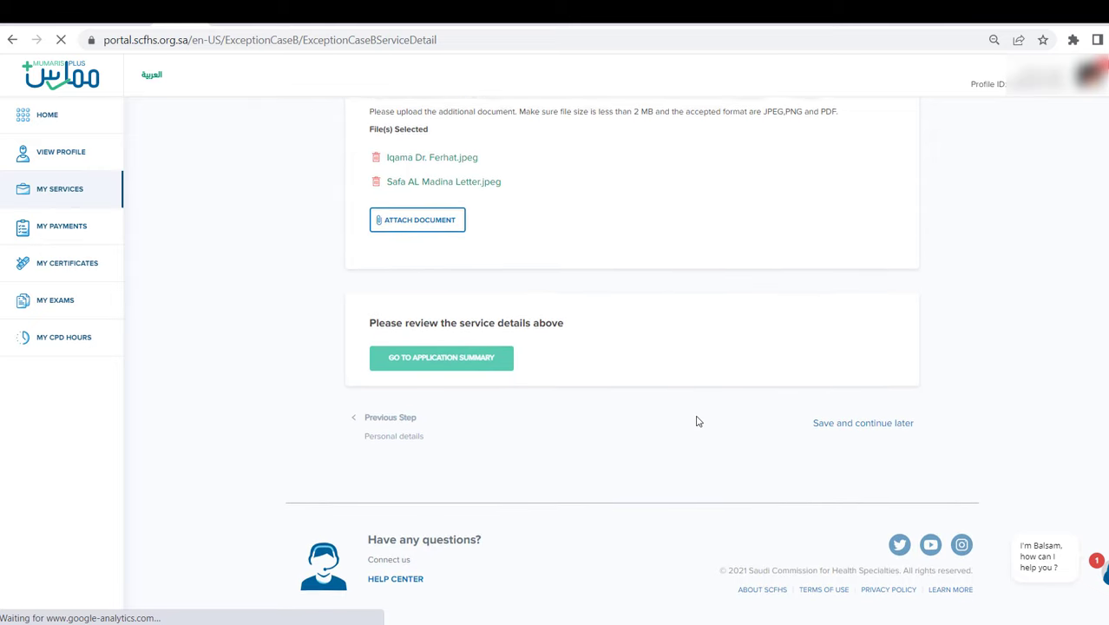
pyautogui.scroll(-3, 699, 421)
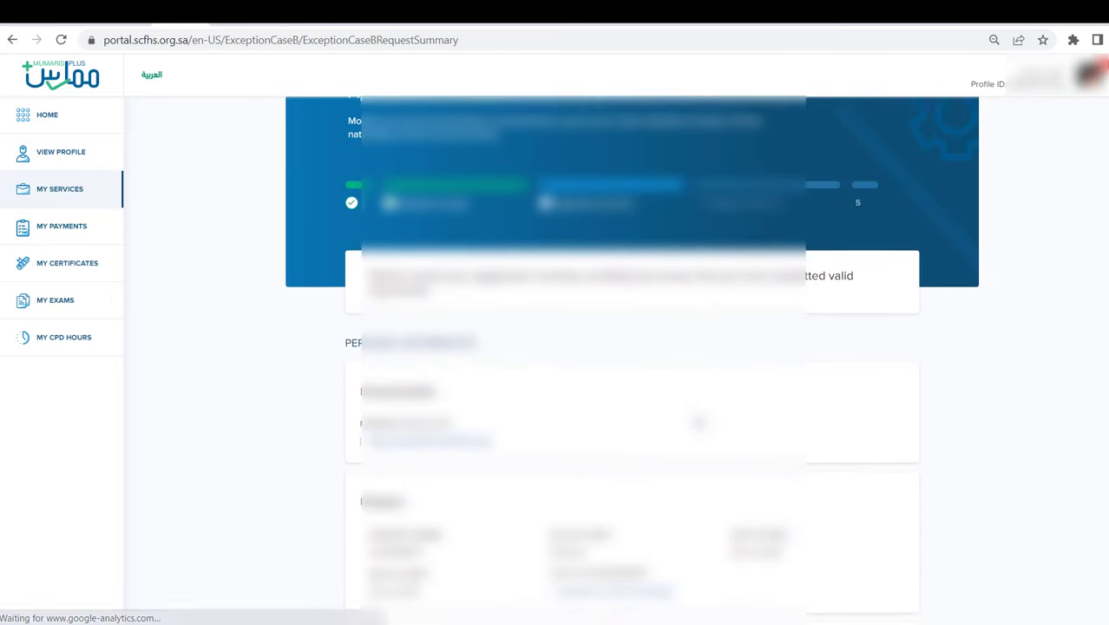
pyautogui.scroll(-2, 691, 418)
pyautogui.scroll(-3, 690, 419)
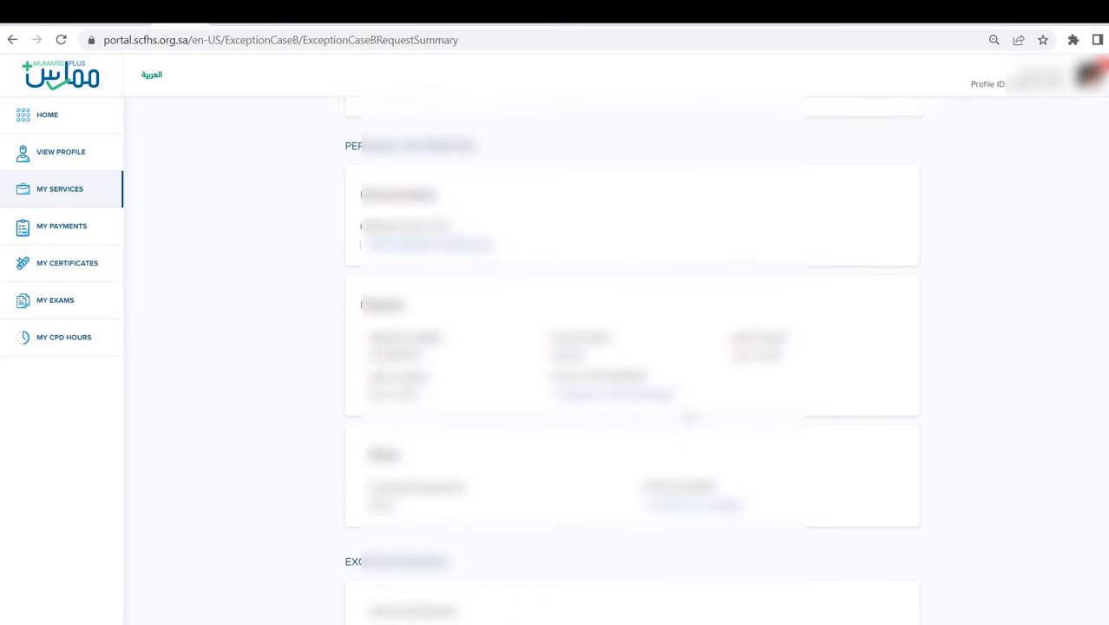
pyautogui.scroll(-1, 674, 403)
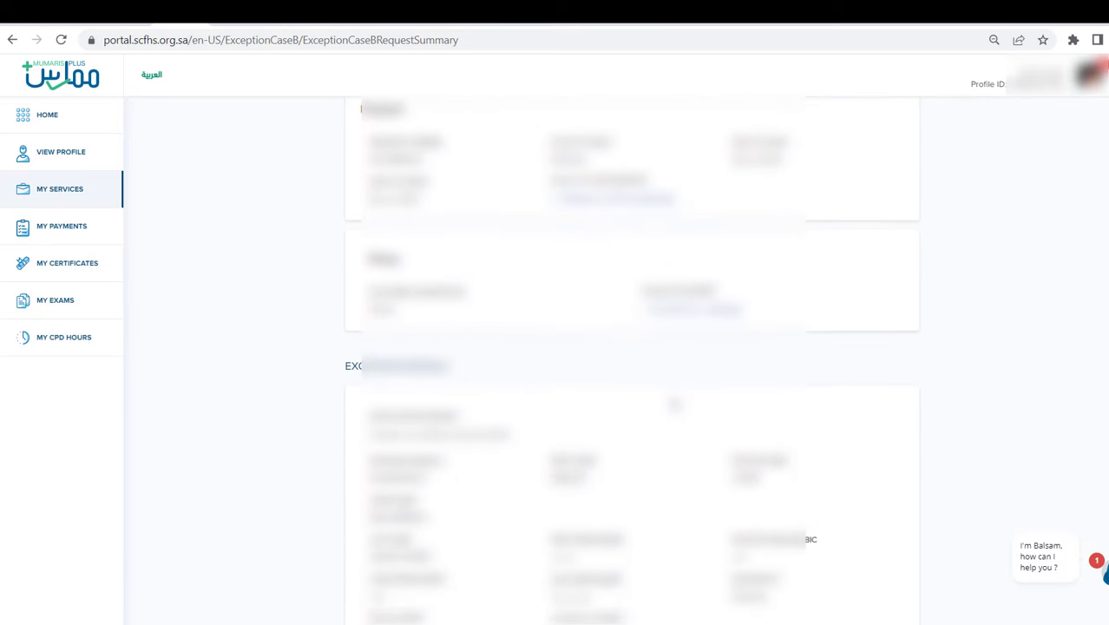
pyautogui.scroll(1, 674, 404)
pyautogui.scroll(3, 674, 404)
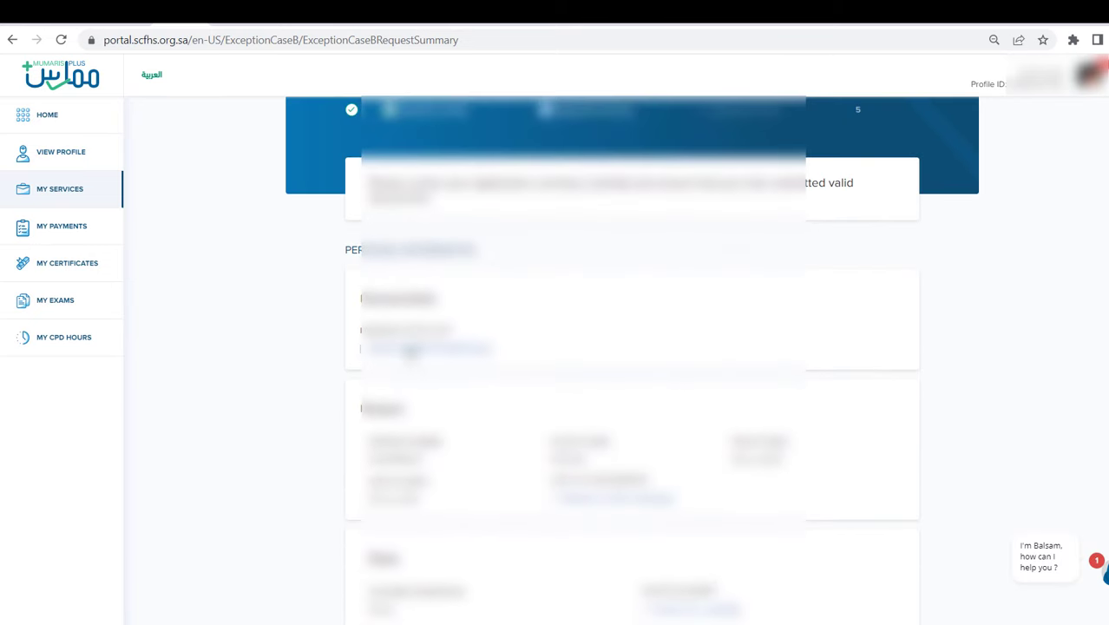
pyautogui.scroll(-1, 456, 356)
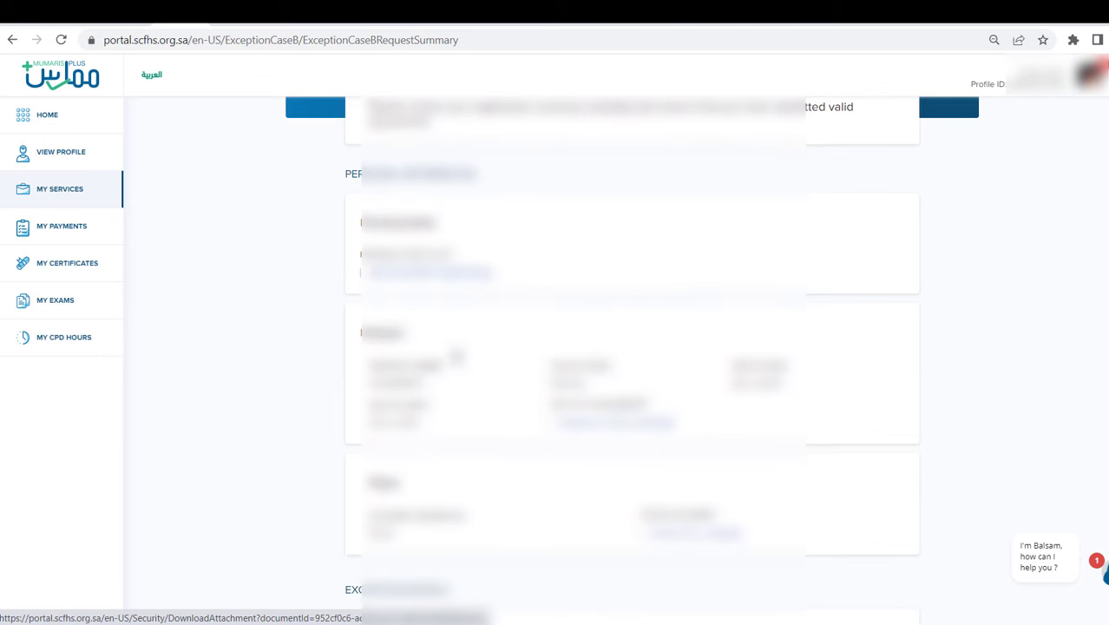
pyautogui.scroll(-1, 457, 356)
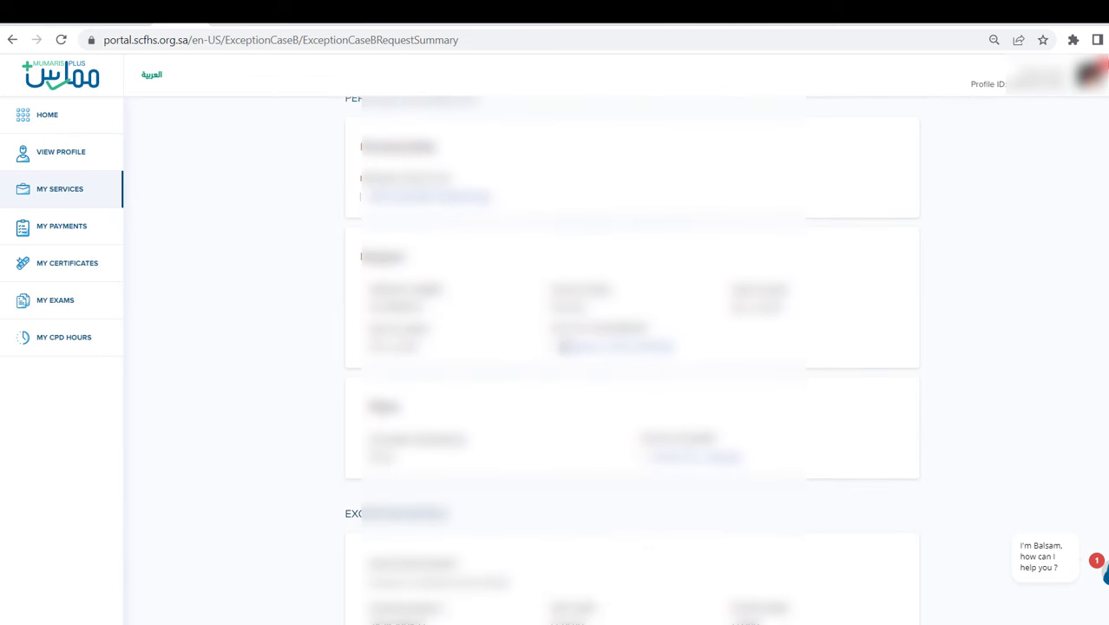
pyautogui.scroll(-3, 661, 351)
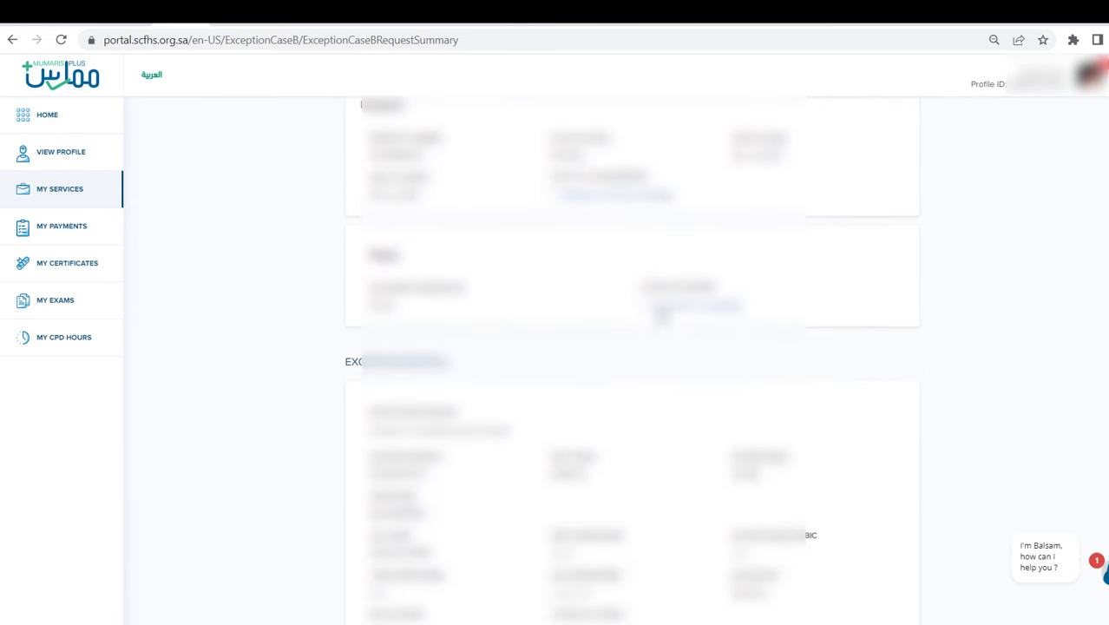
pyautogui.scroll(-3, 693, 312)
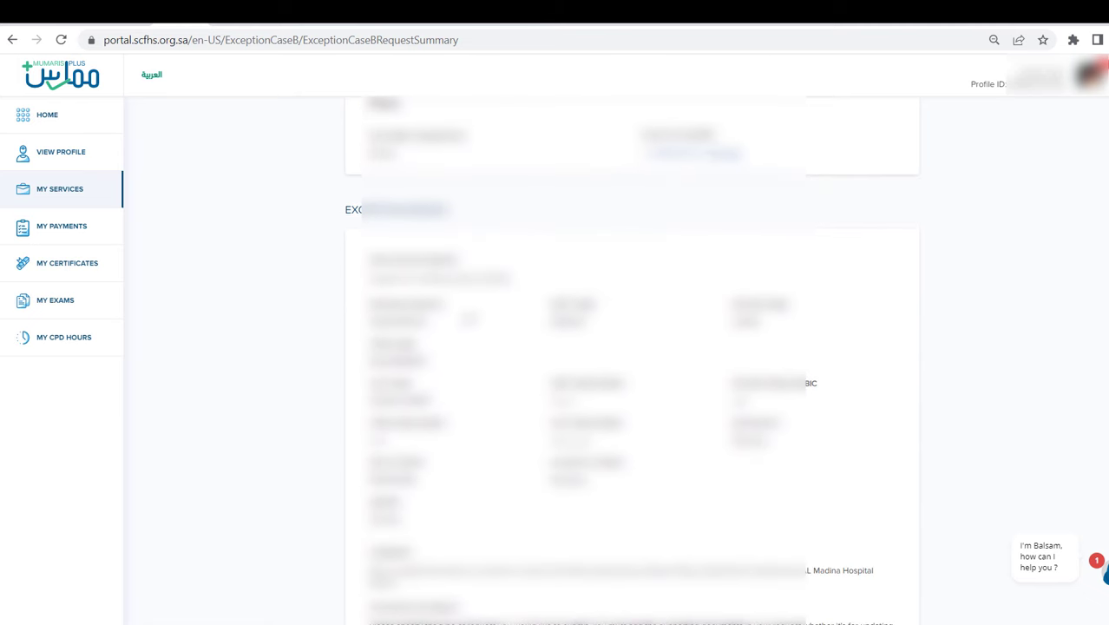
pyautogui.scroll(-6, 473, 408)
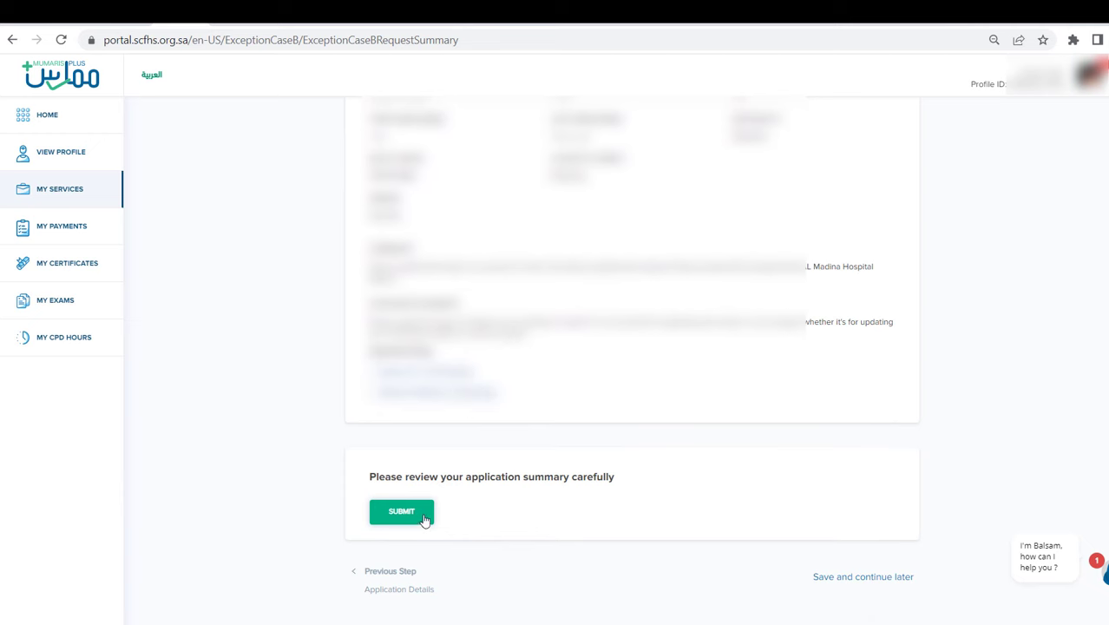
pyautogui.scroll(-2, 423, 516)
# - Submit the application and review the status page confirming 'Additional Services Submitted' on 17 Aug 2022
pyautogui.click(404, 437)
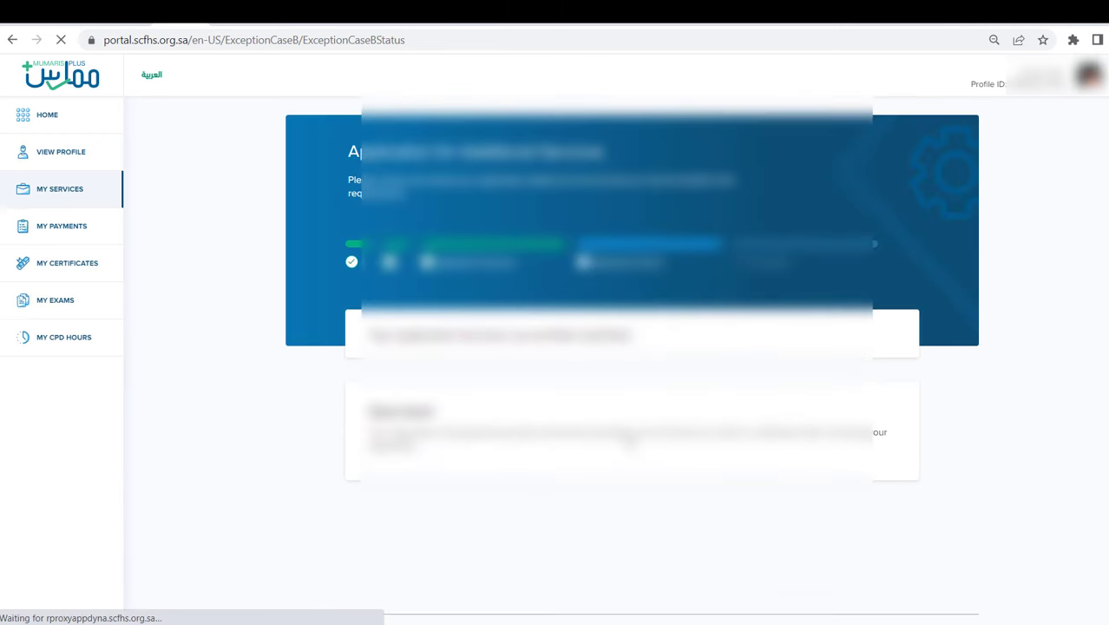
pyautogui.scroll(-3, 630, 442)
pyautogui.scroll(-1, 630, 443)
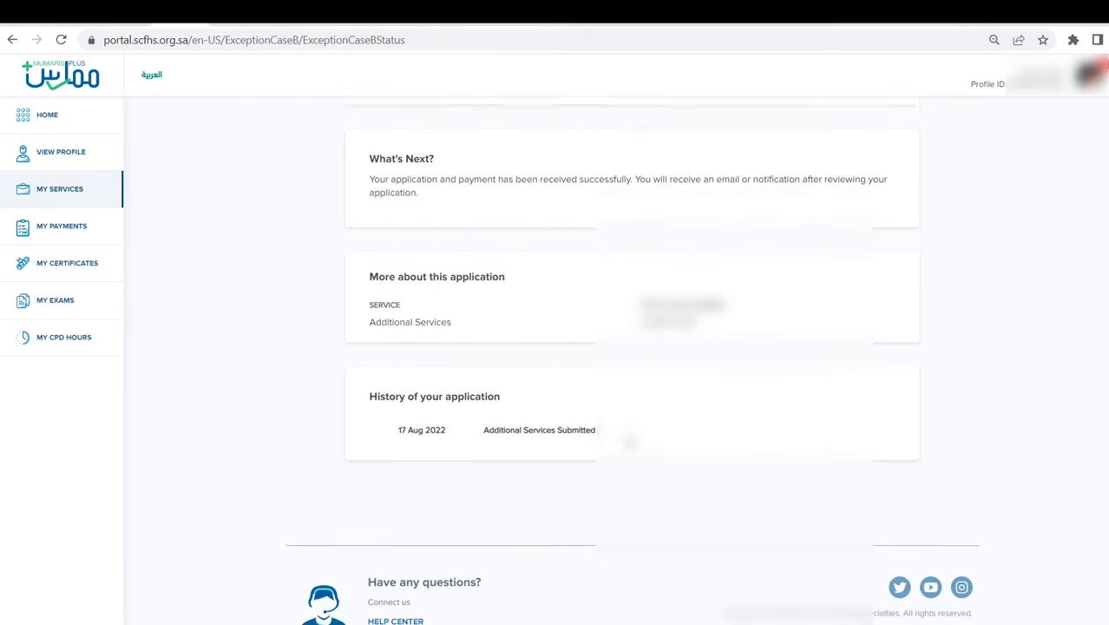